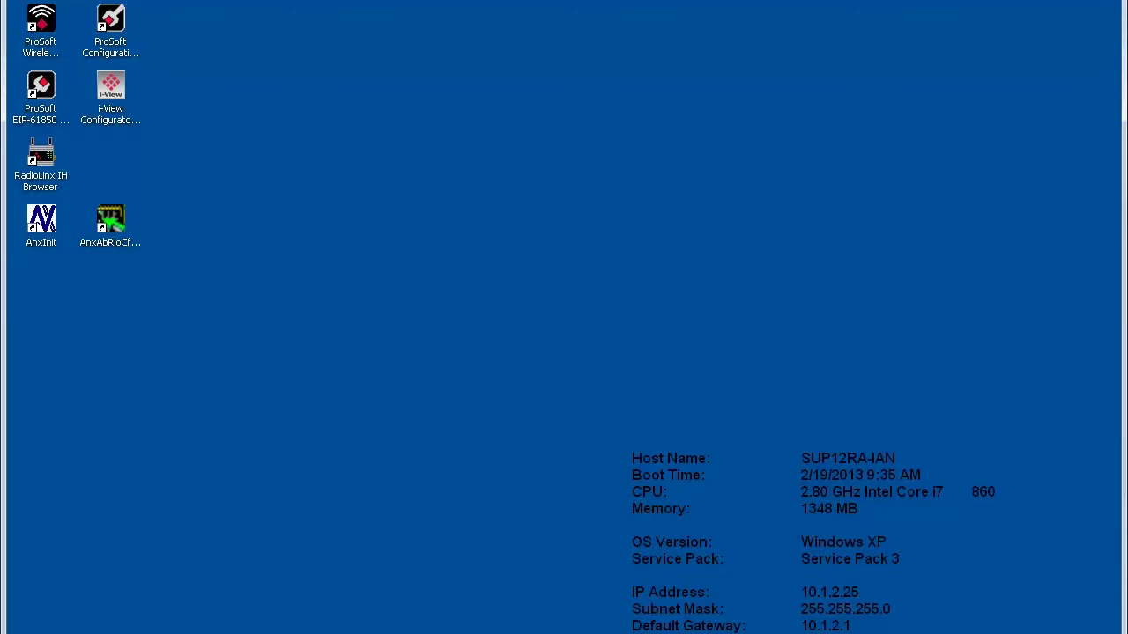
Open Internet Explorer, try browsing to 169.254.42.84, and dismiss the connection error
key("super")
left_click(70, 414)
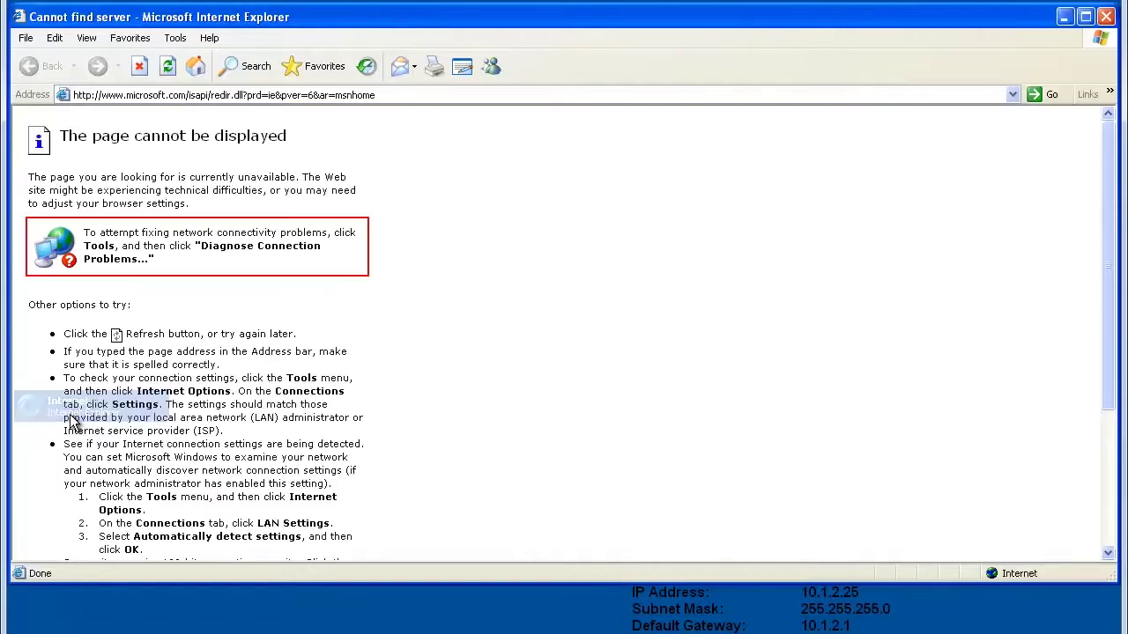
left_click(281, 95)
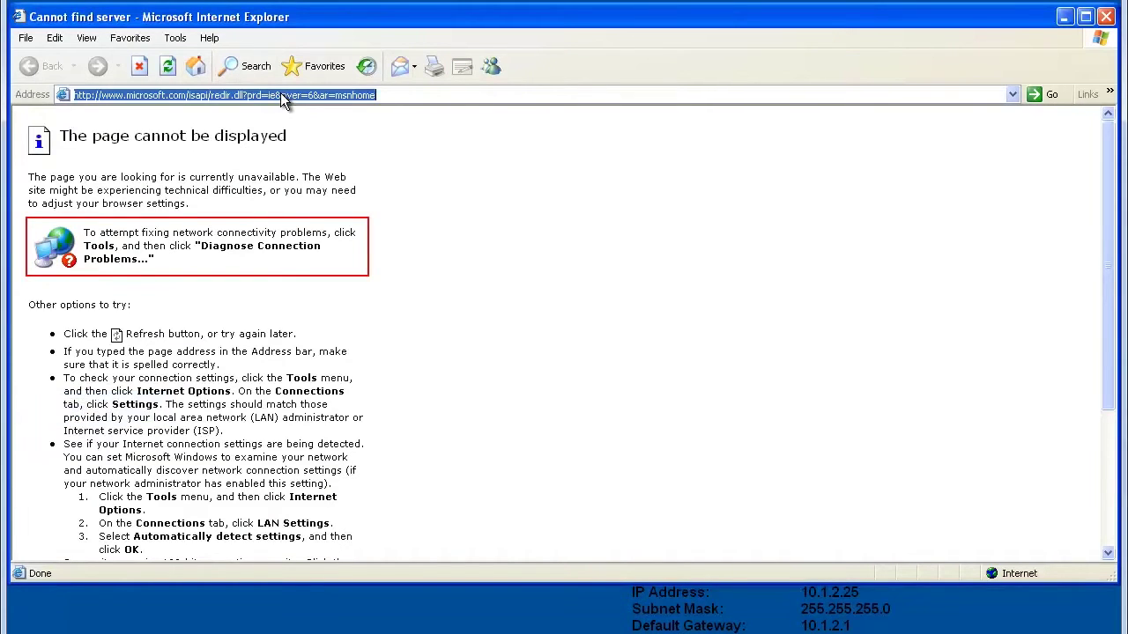
type("169")
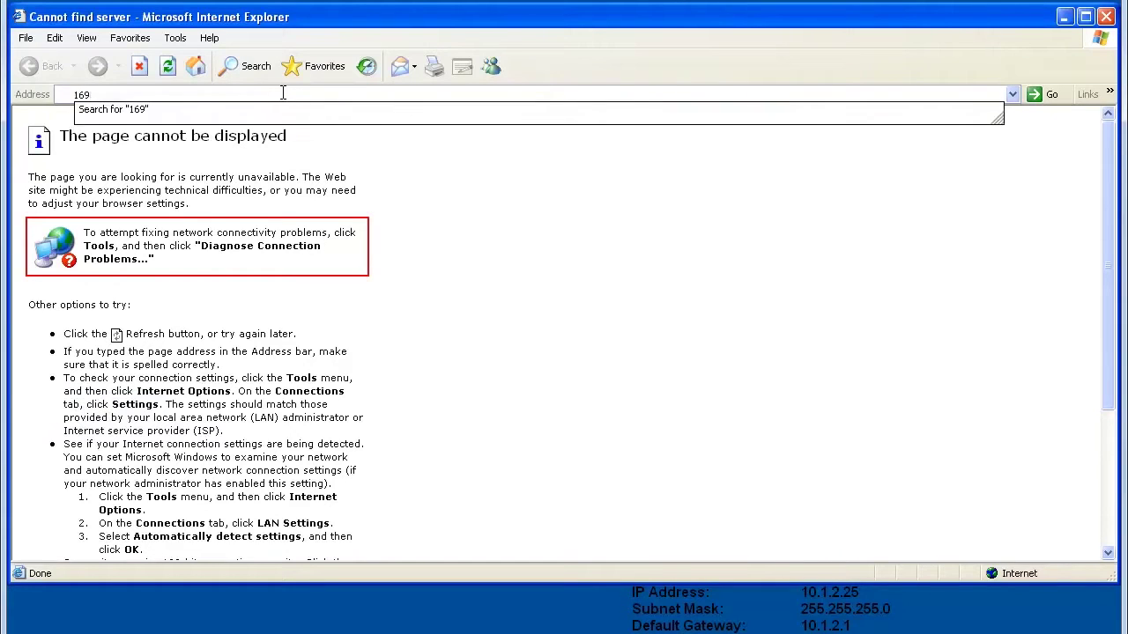
type(".254.42.84")
key("Return")
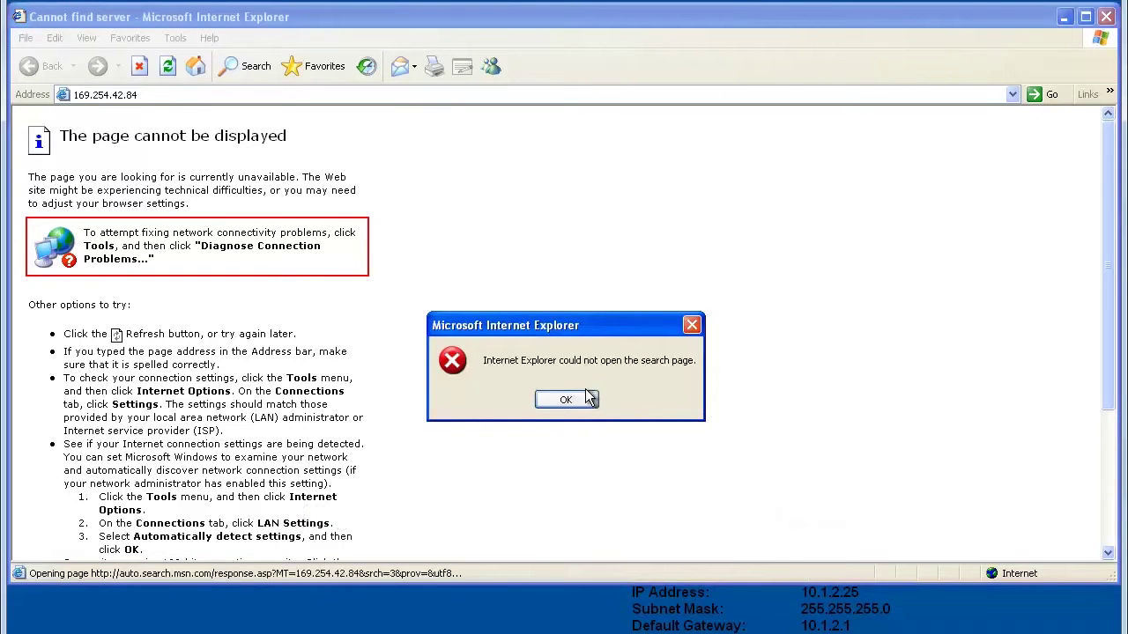
left_click(573, 403)
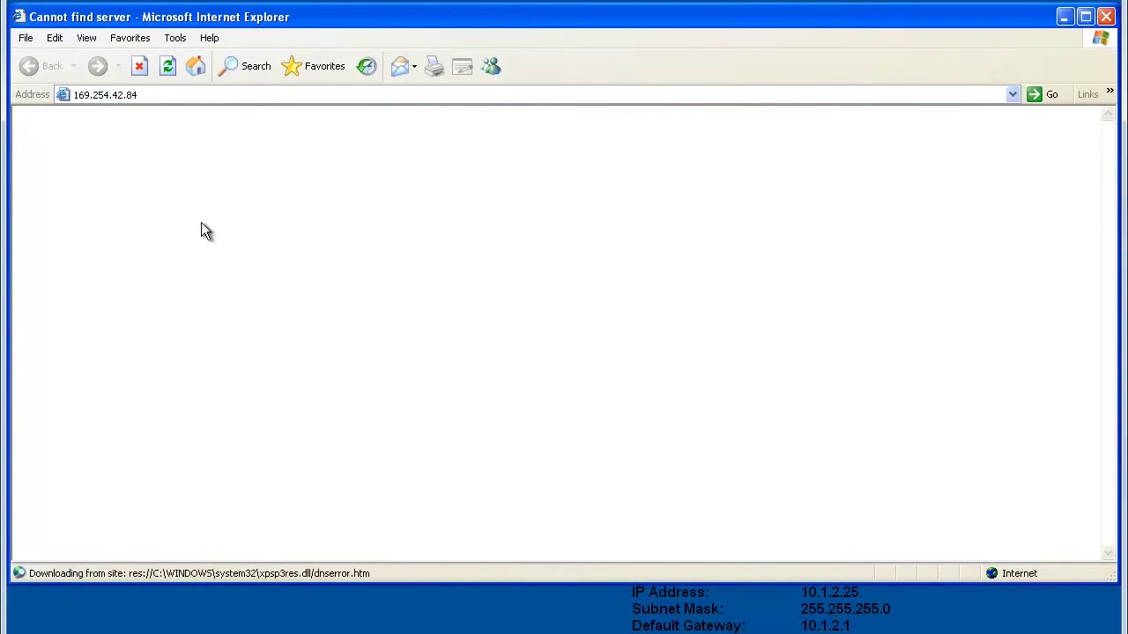
Launch Command Prompt via Run as... under the Administrator account and centre its window
key("super")
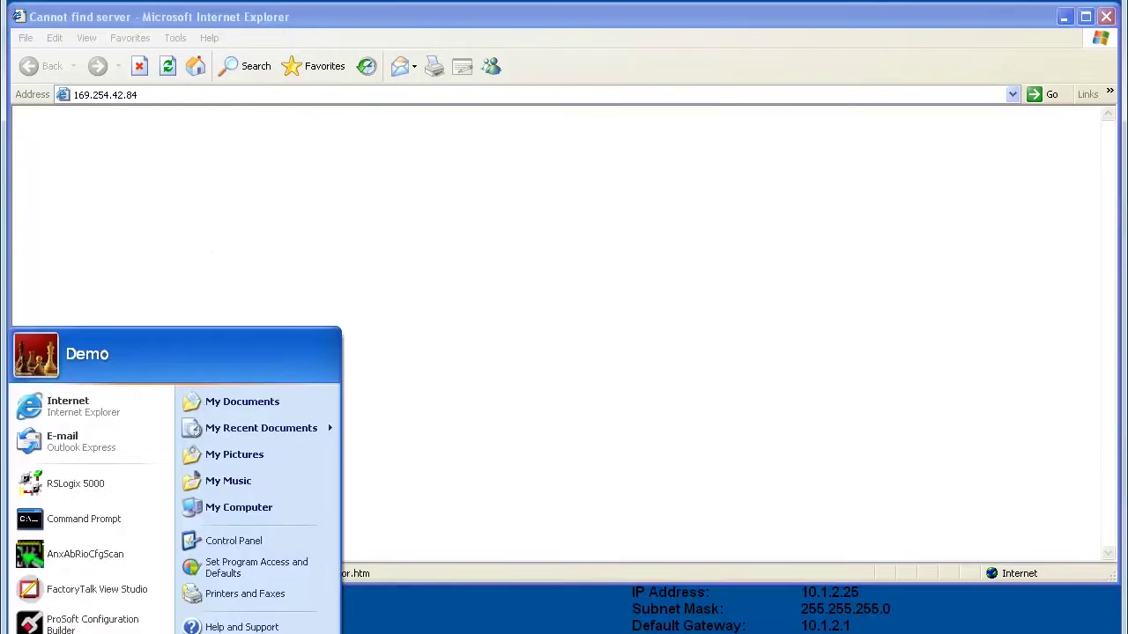
key("p")
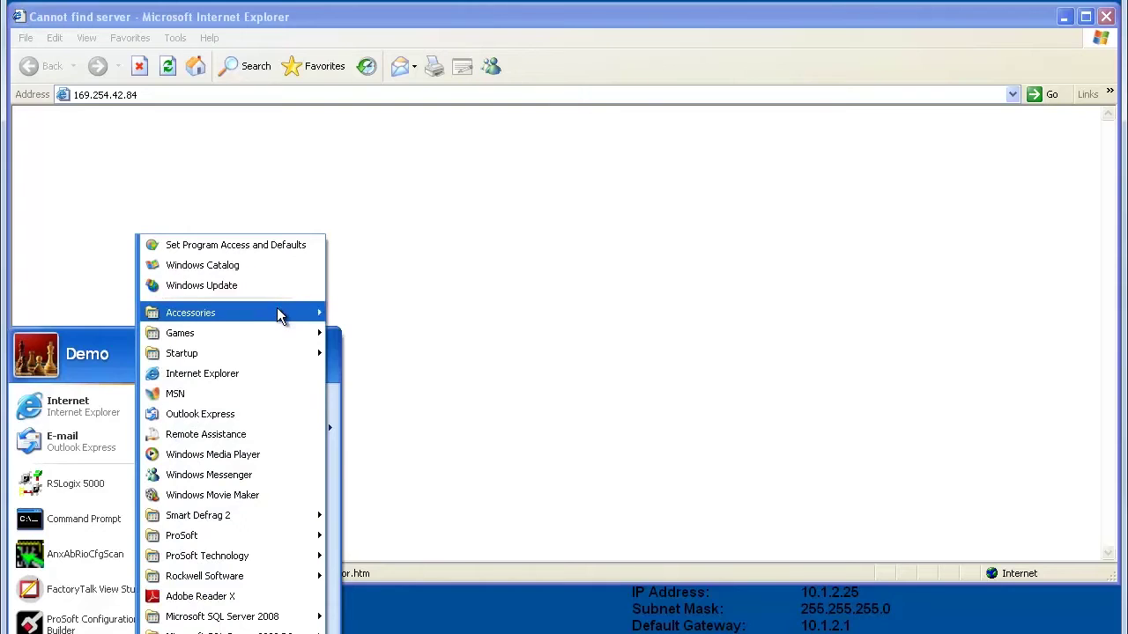
mouse_move(279, 316)
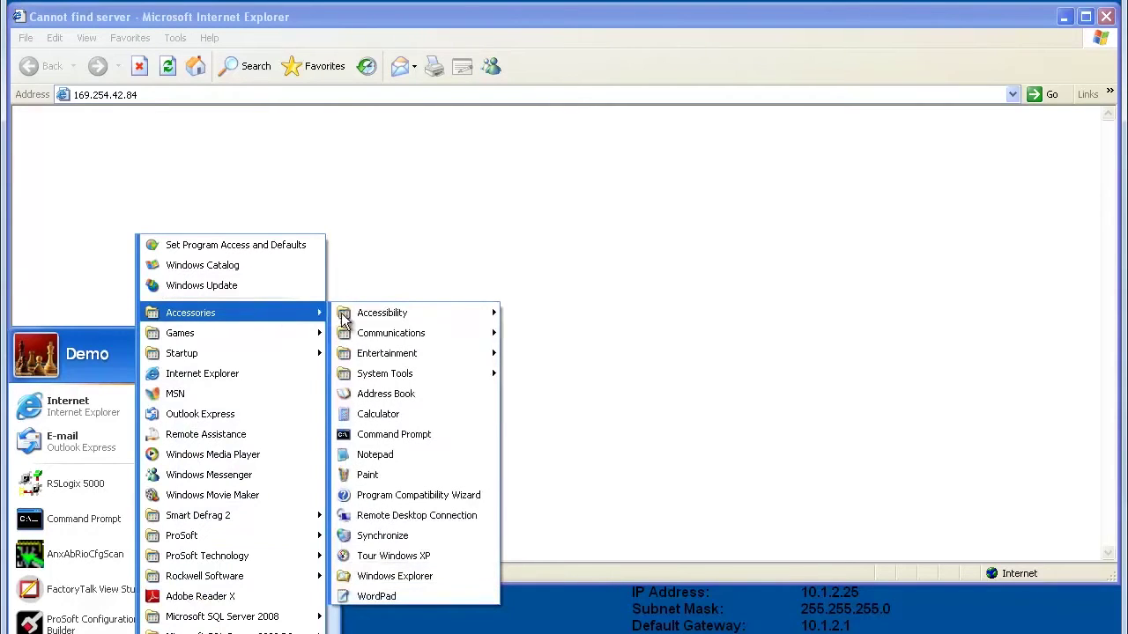
right_click(393, 434)
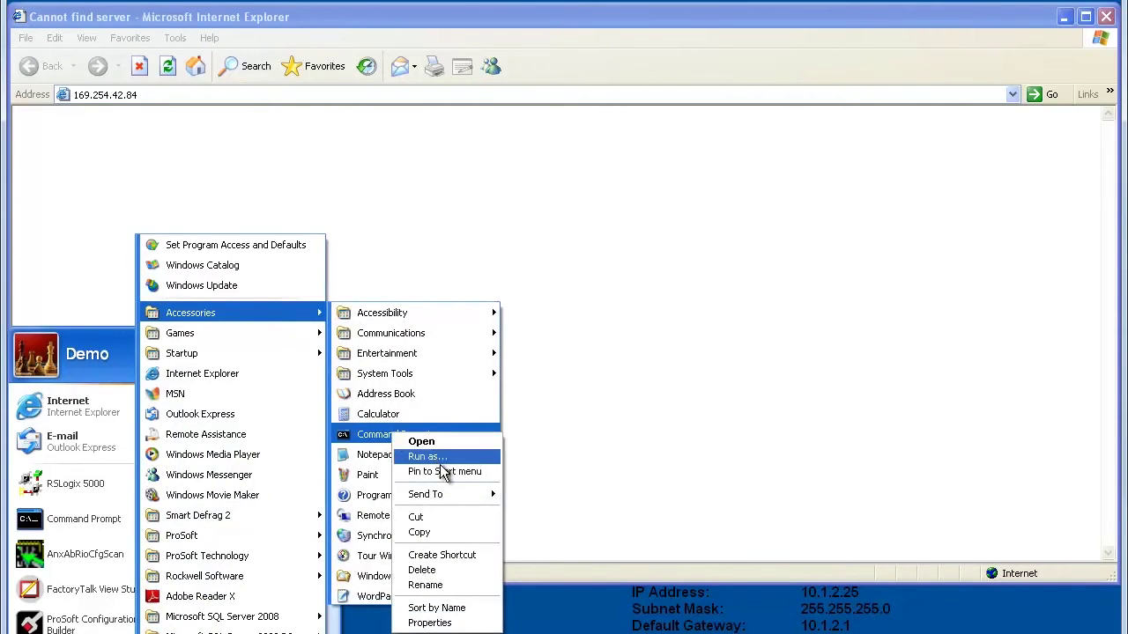
left_click(441, 456)
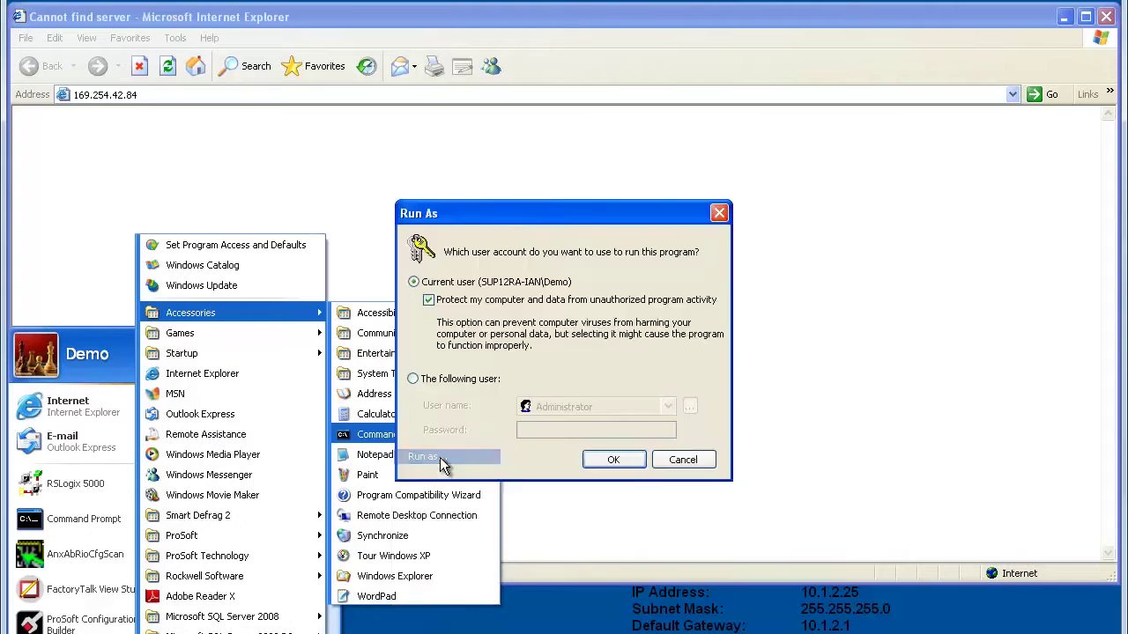
left_click(413, 378)
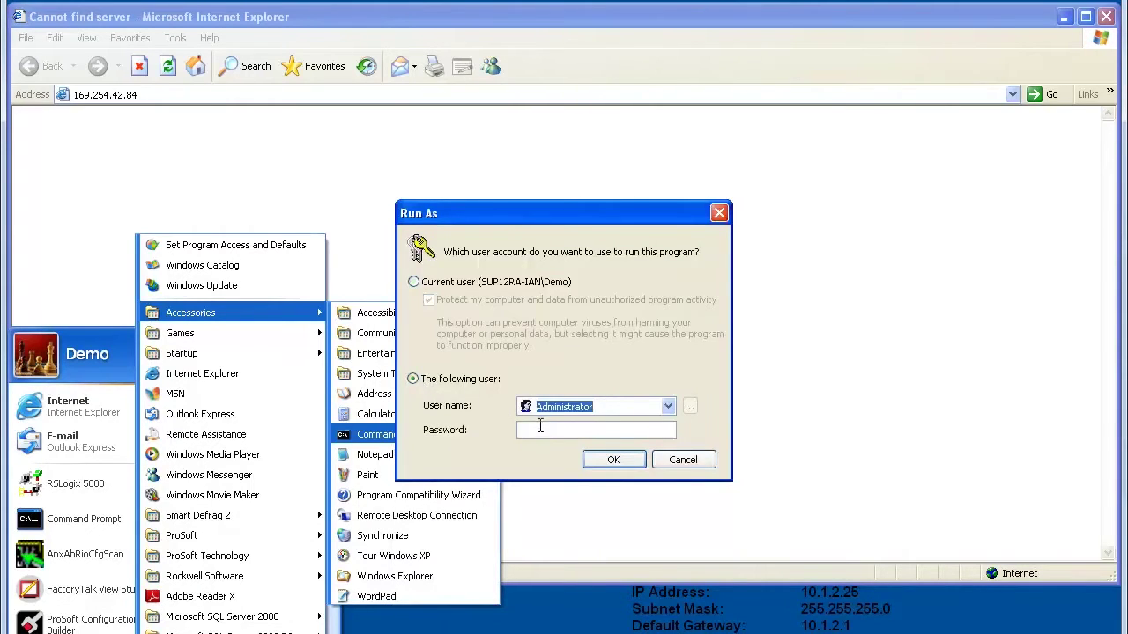
left_click(545, 428)
type("********")
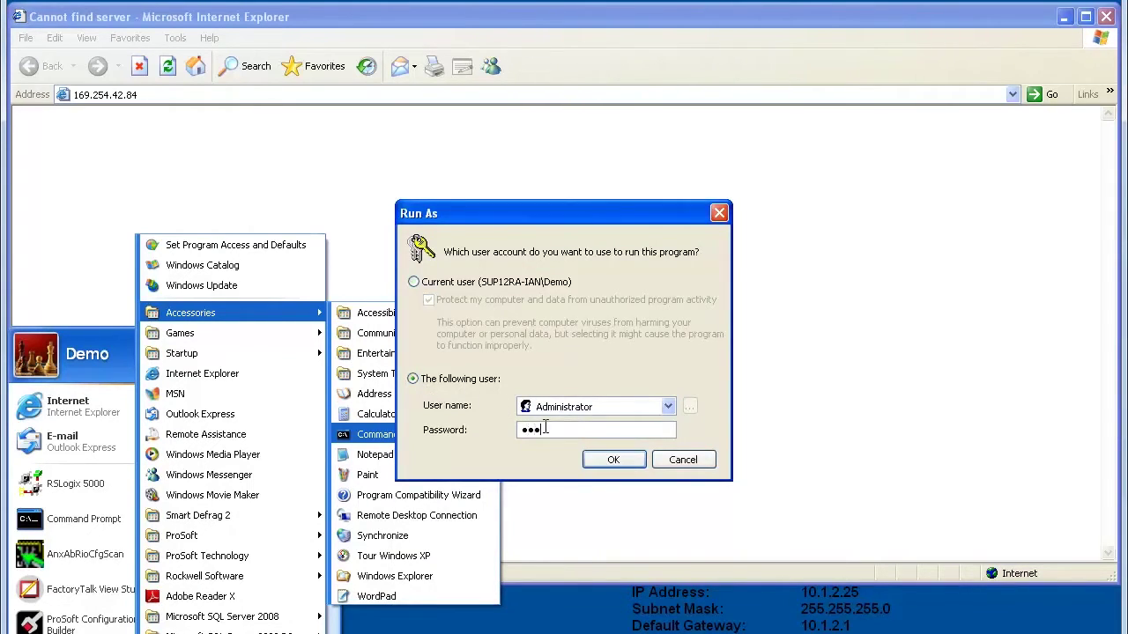
left_click(615, 460)
left_click(421, 434)
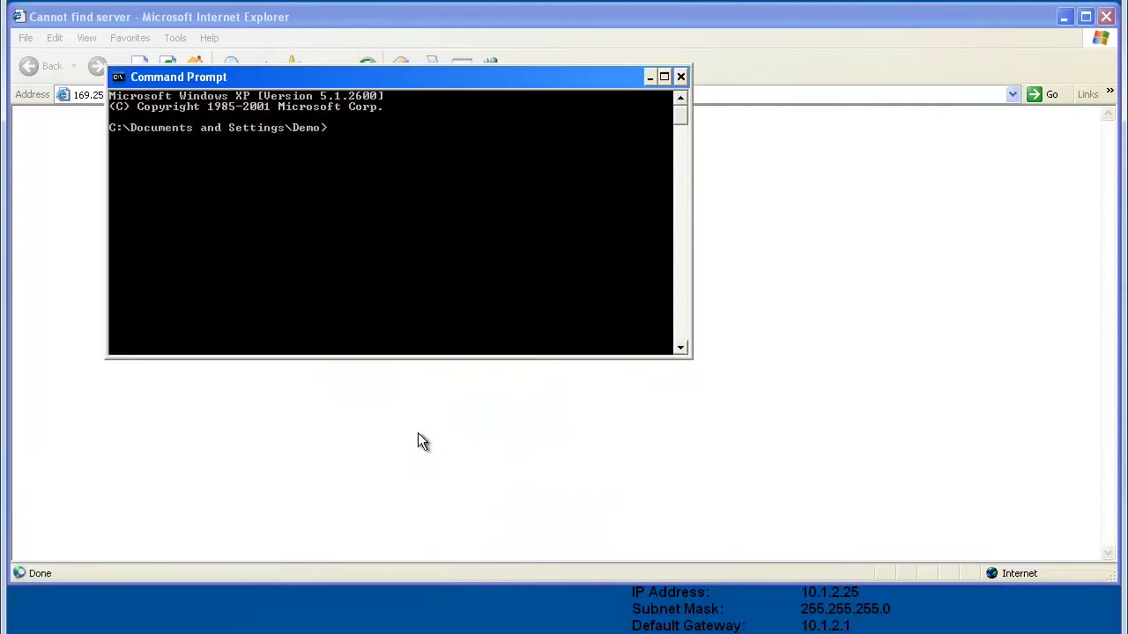
left_click_drag(389, 80, 496, 200)
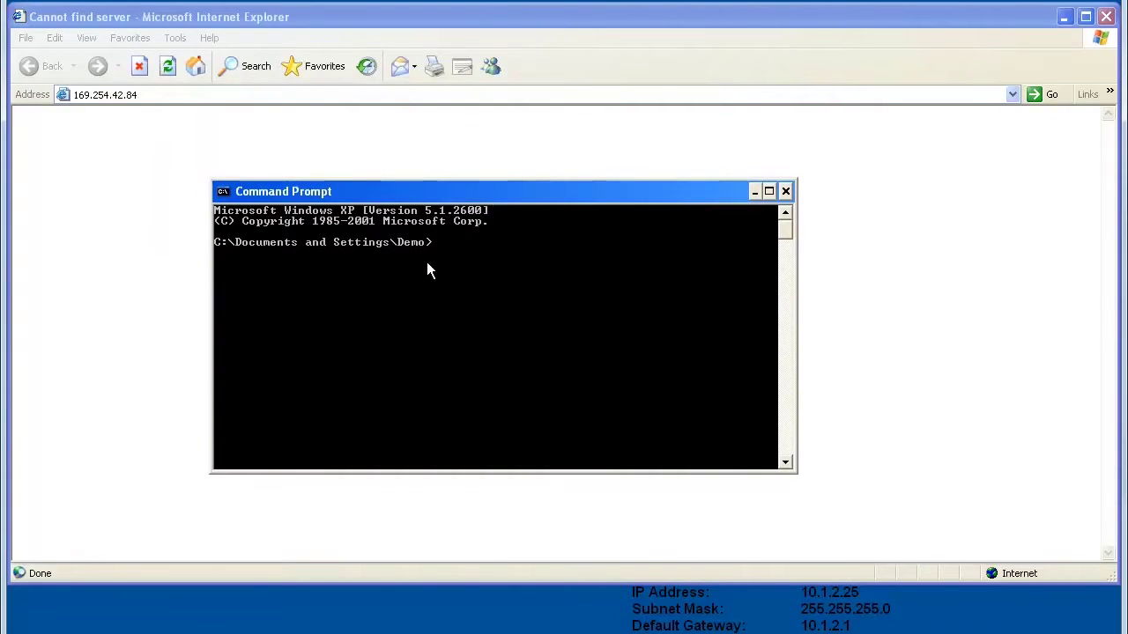
Run ipconfig, then add a route to 169.254.0.0 mask 255.255.0.0 via 10.1.2.25, metric 20
type("ipc")
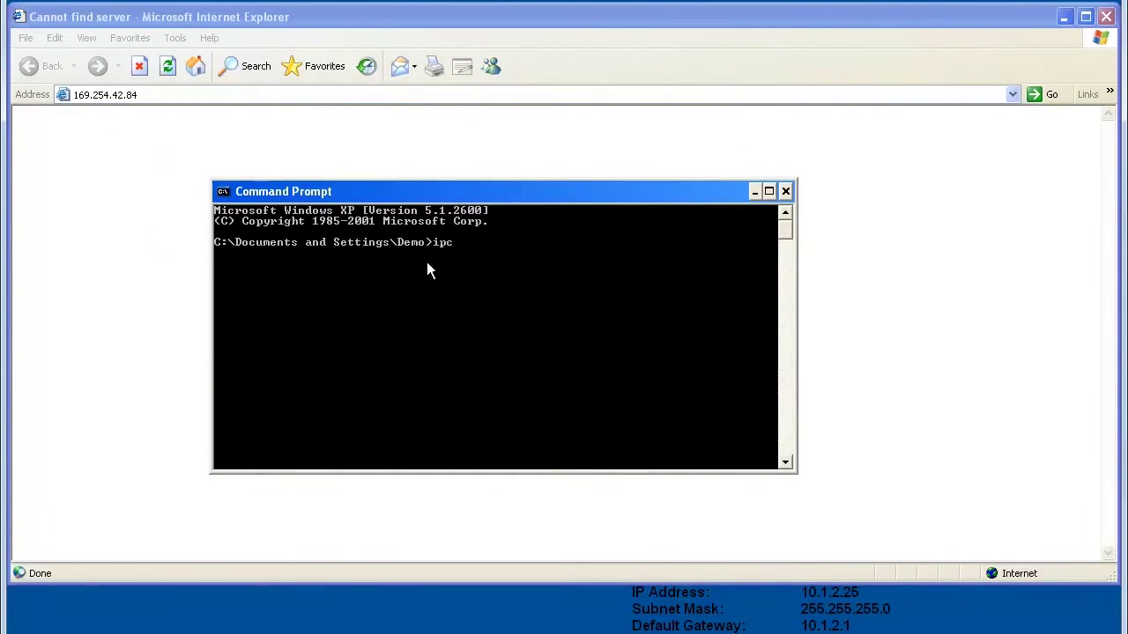
type("onfig")
key("Return")
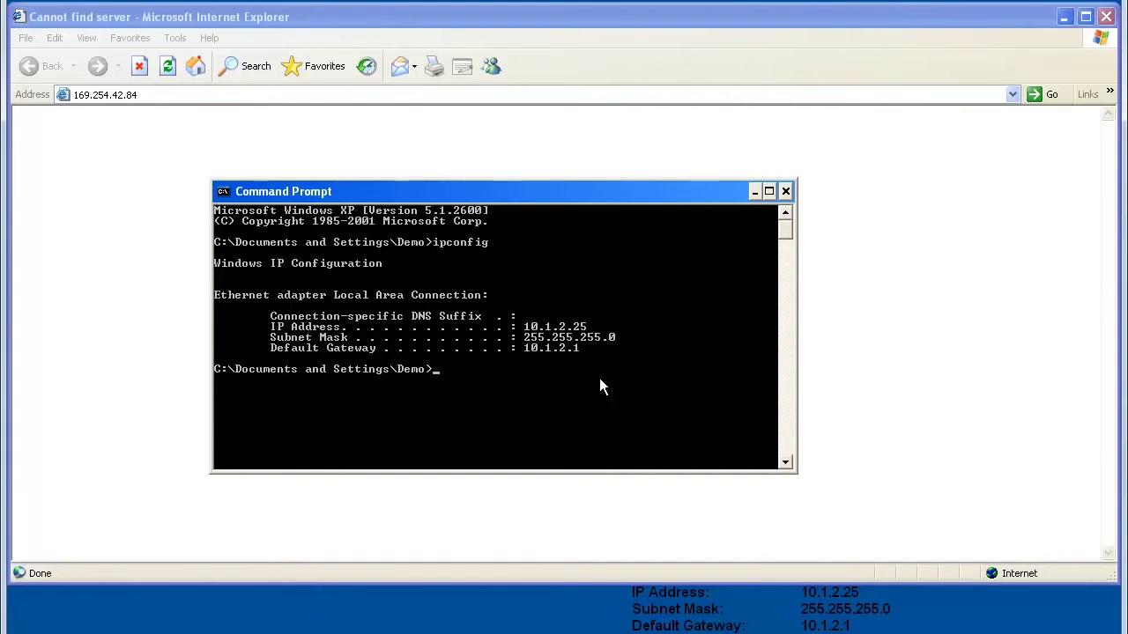
type("route add 169.254.")
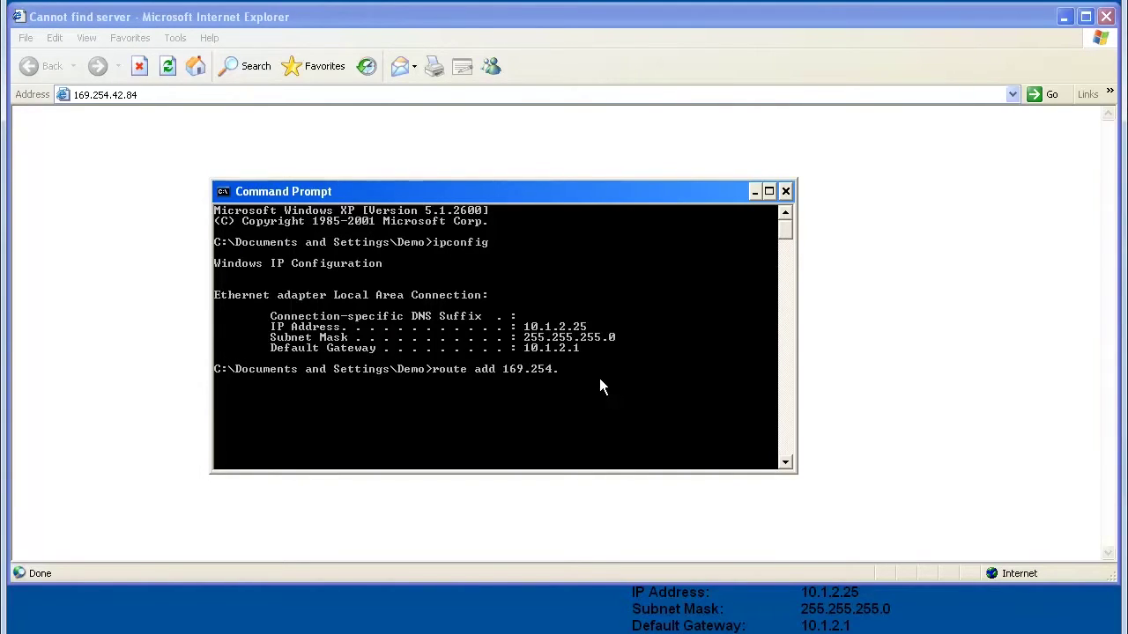
type("0.0 mask 255.255.0.0 10.")
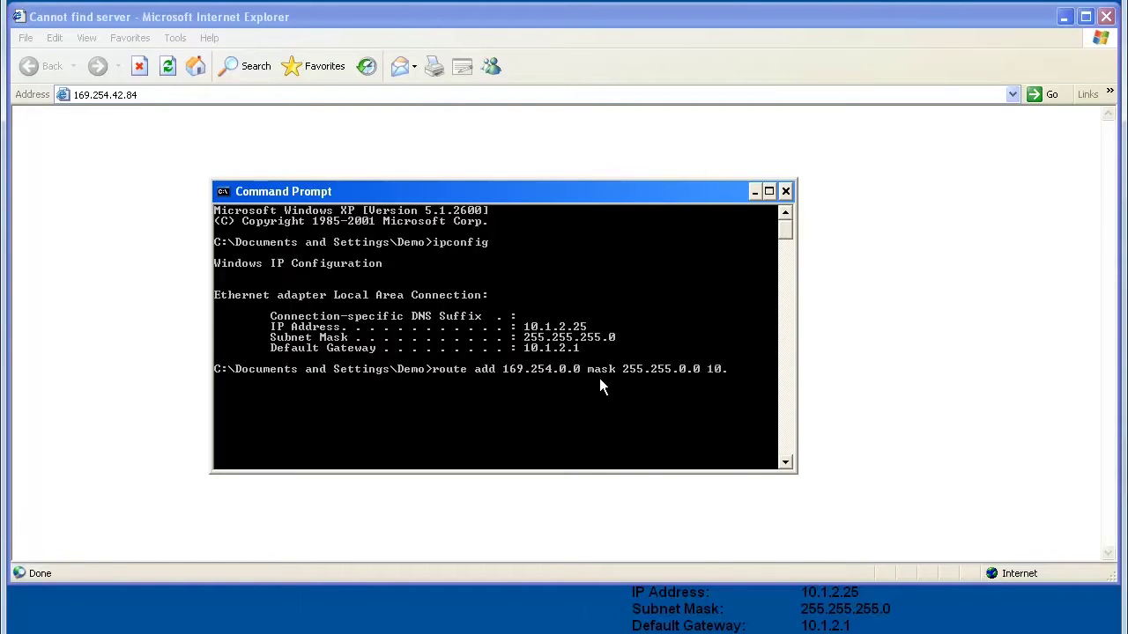
type("1.2.25 metric 20")
key("Return")
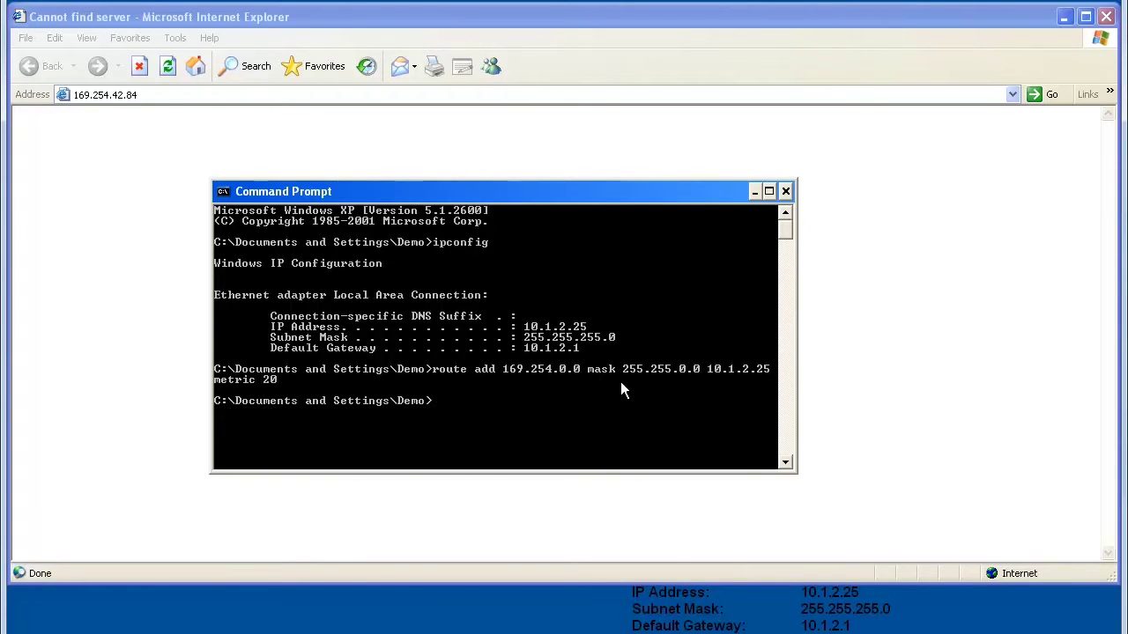
Reload the module's web page in the browser and open the AN-X configuration settings
left_click(645, 525)
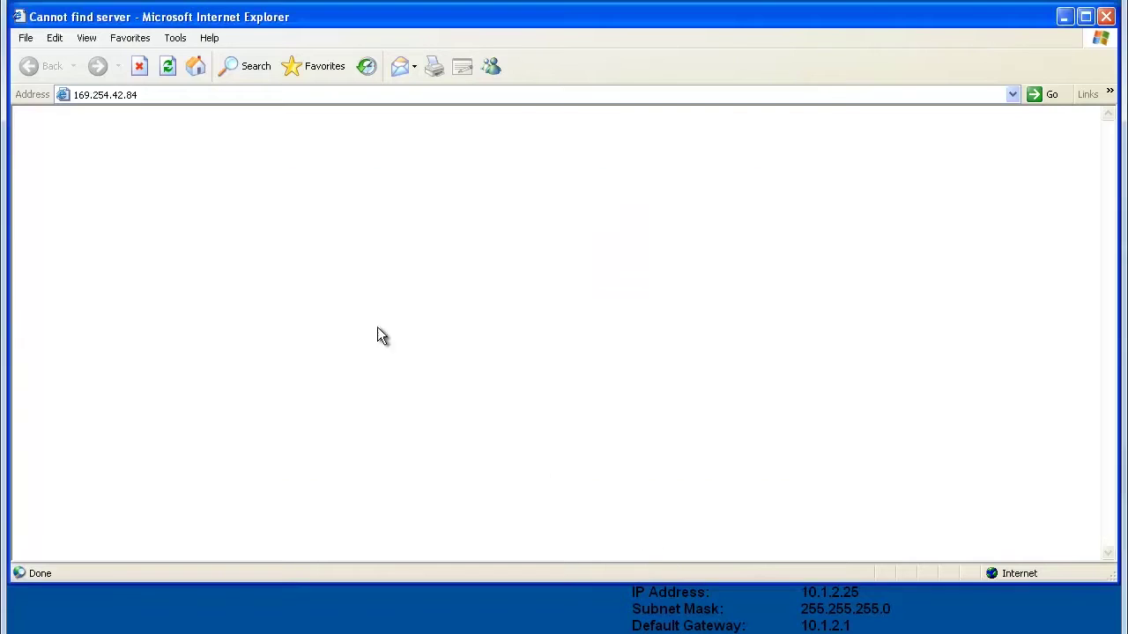
left_click(164, 95)
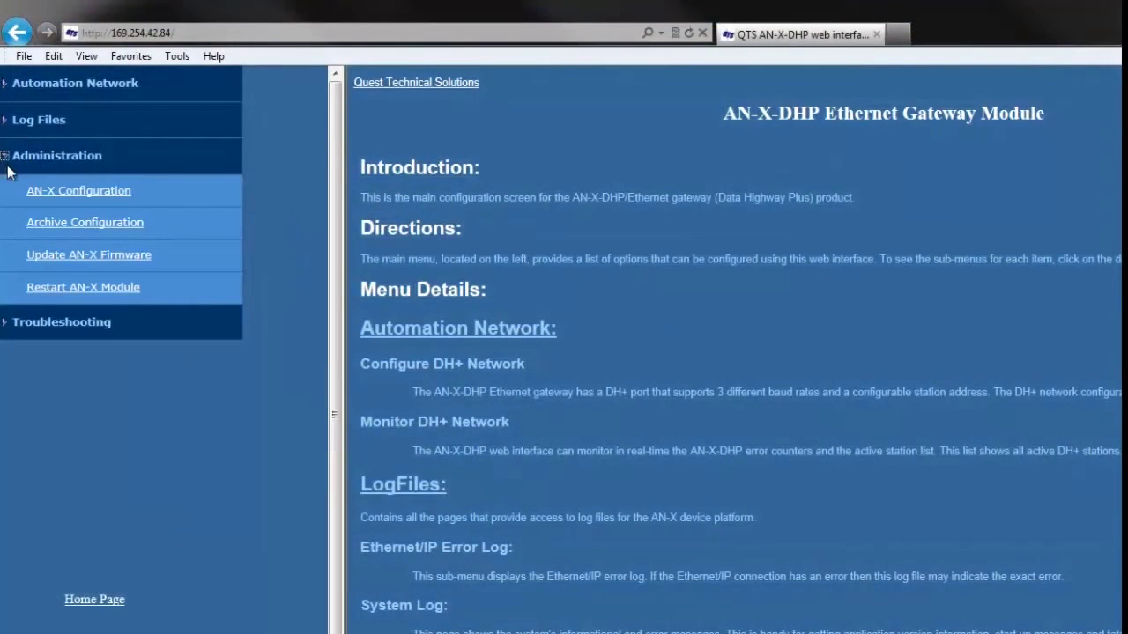
left_click(66, 199)
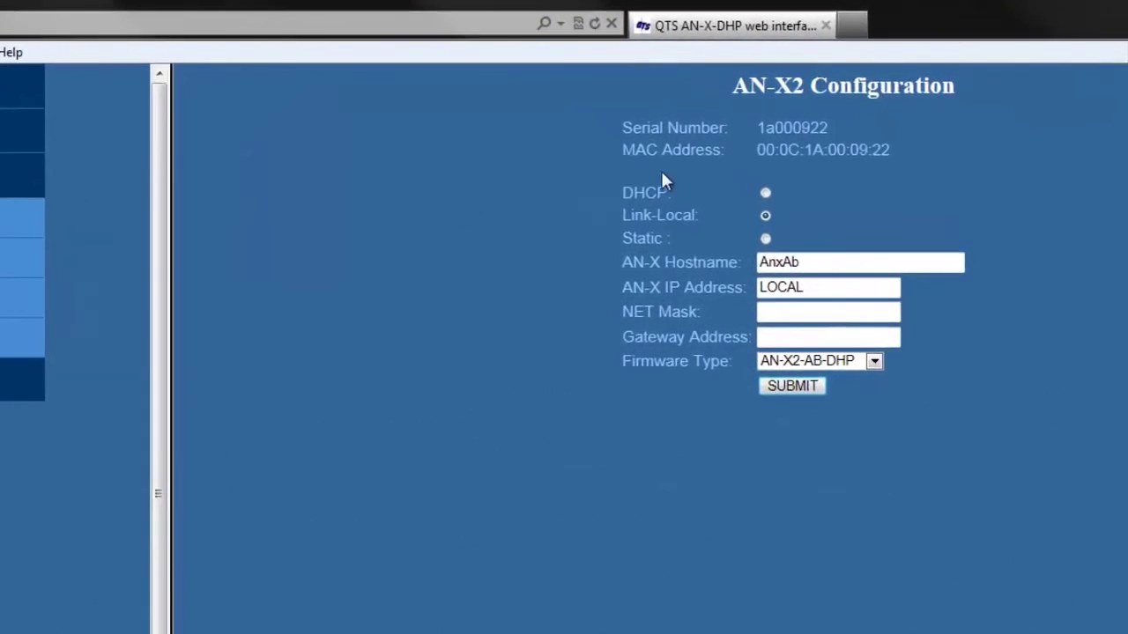
scroll(767, 233, "down", 1)
Give the module static IP 10.1.2.14, mask 255.255.255.0 and gateway 10.1.2.1
left_click(765, 225)
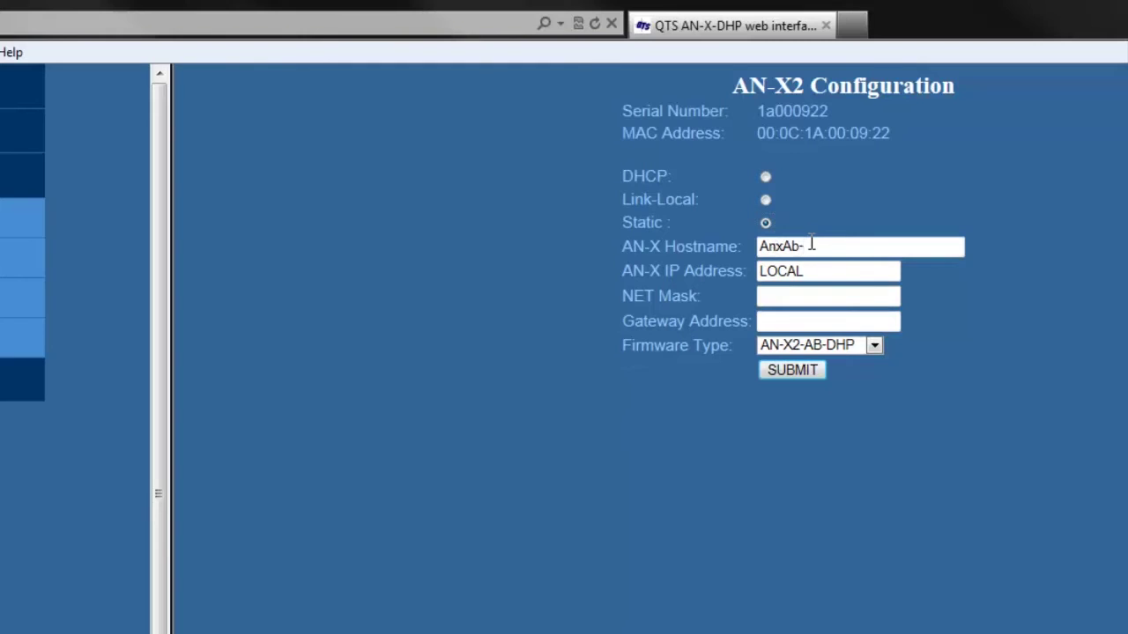
type("HMI")
left_click_drag(810, 270, 703, 275)
type("10")
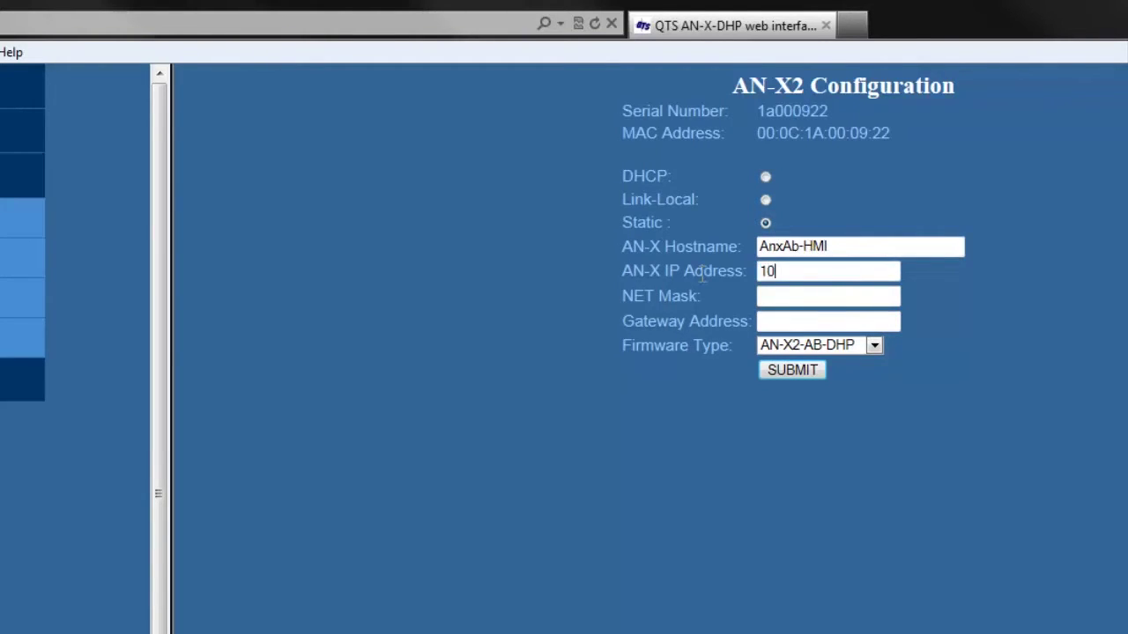
type(".1.2.14")
key("Tab")
type("255.255.255.0")
key("Tab")
type("10.1.2.1")
Set the firmware type to HMI and submit the settings
left_click(782, 344)
left_click(800, 377)
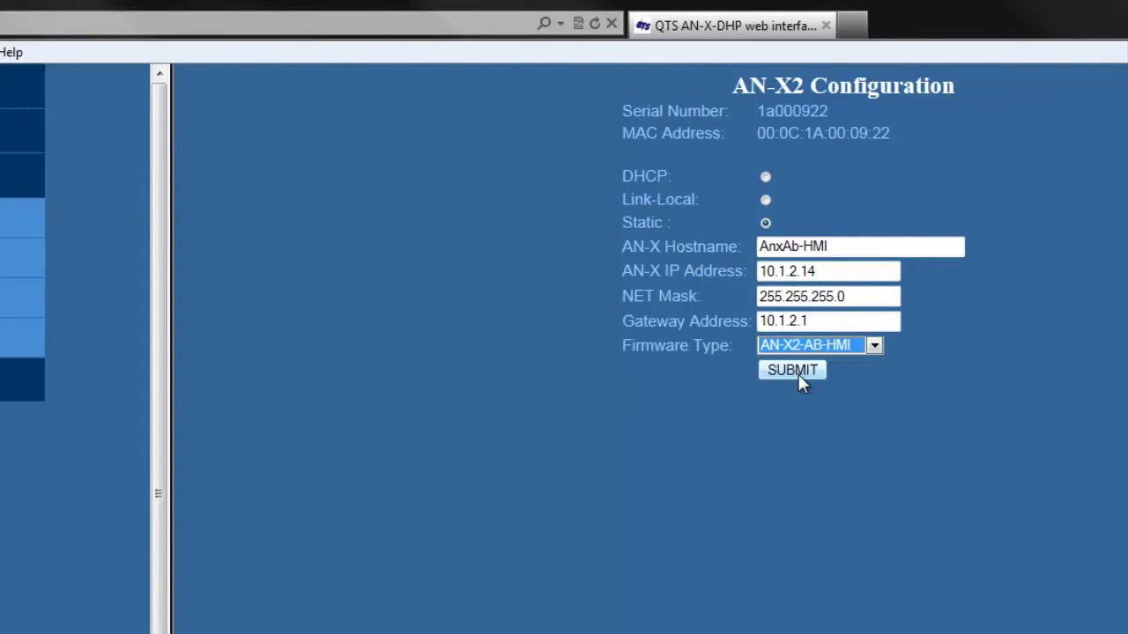
left_click(800, 374)
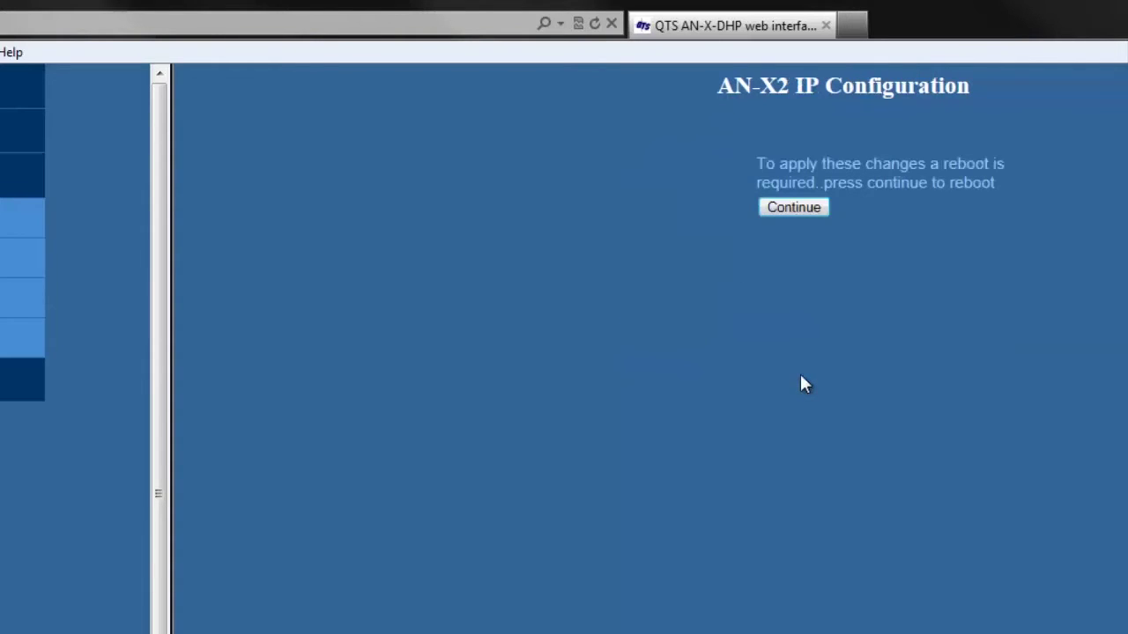
Reboot the module, browse to the gateway at 10.1.2.14, and expand Automation Network
left_click(789, 195)
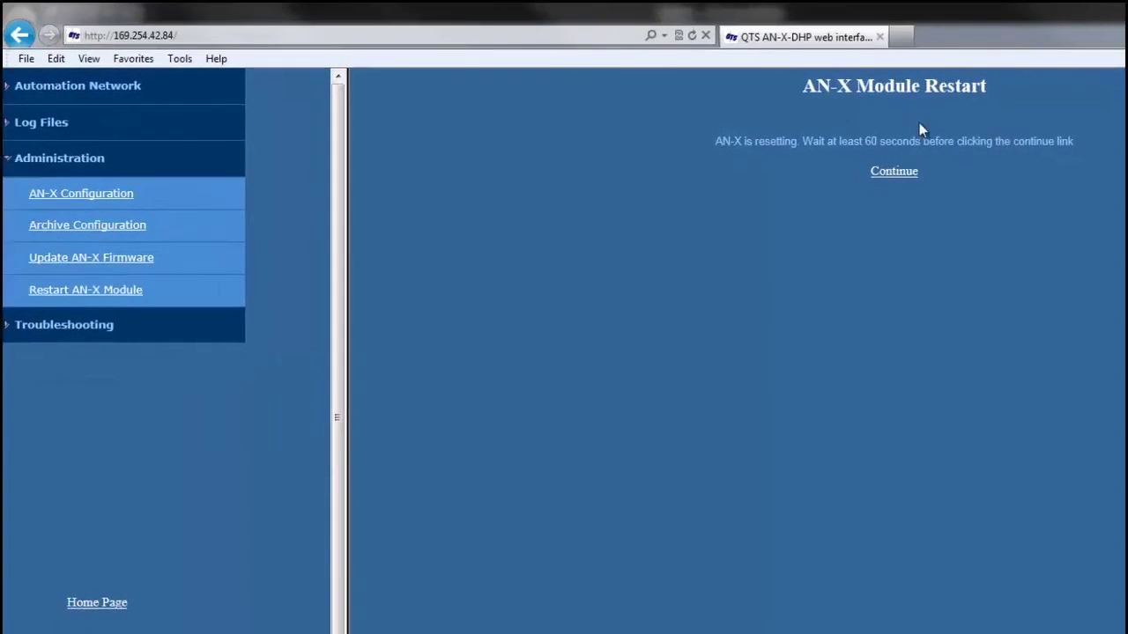
left_click(610, 33)
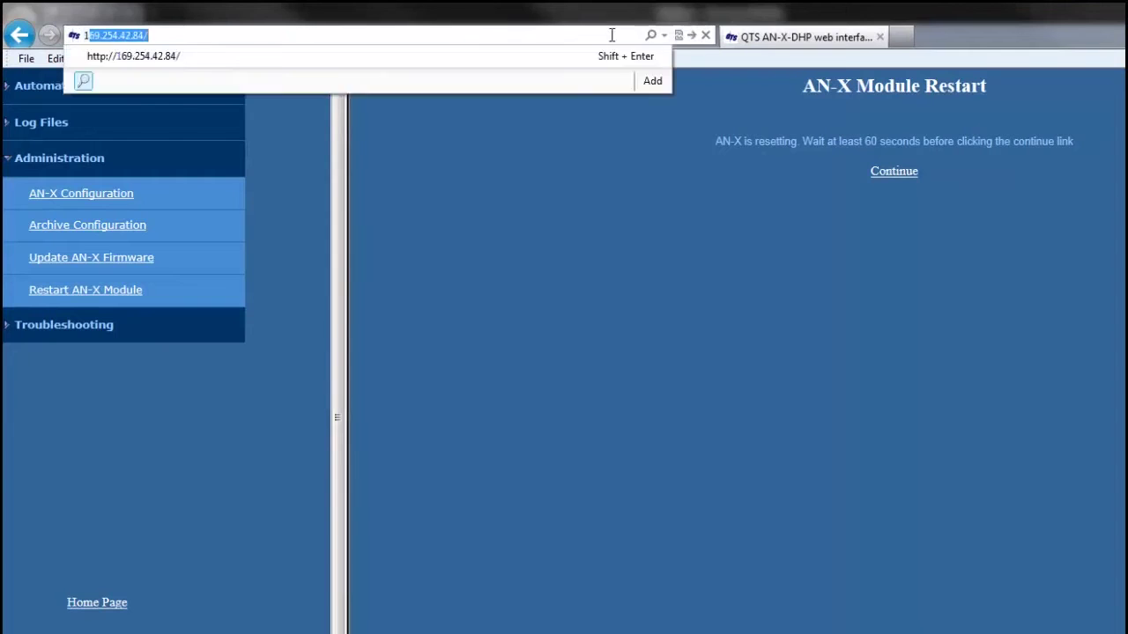
type("10.1.2.14")
key("Return")
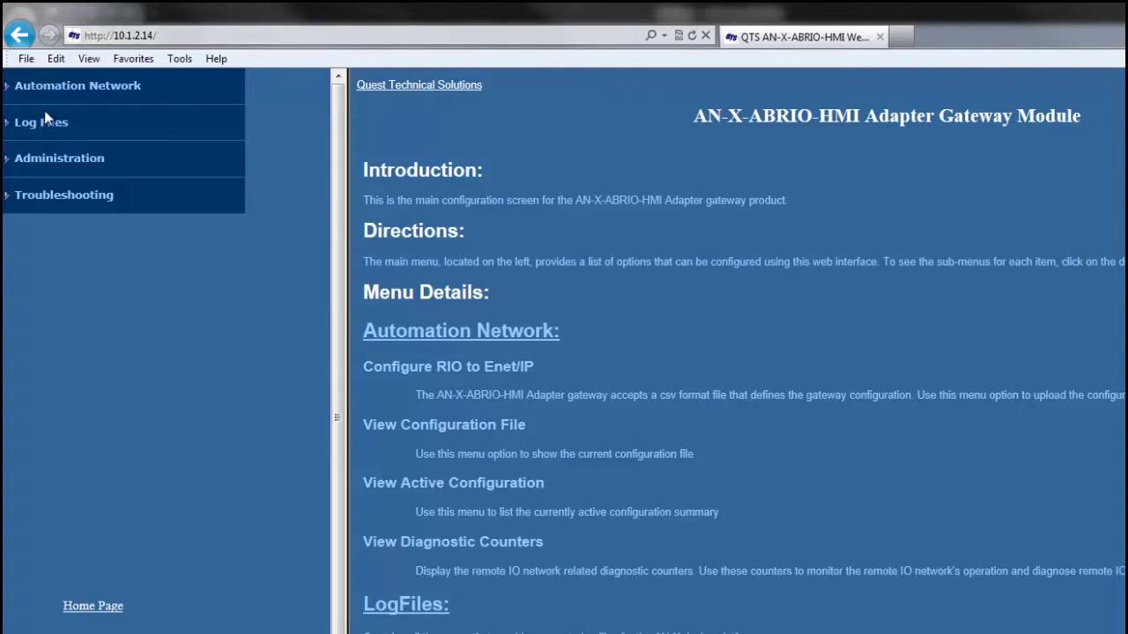
left_click(7, 88)
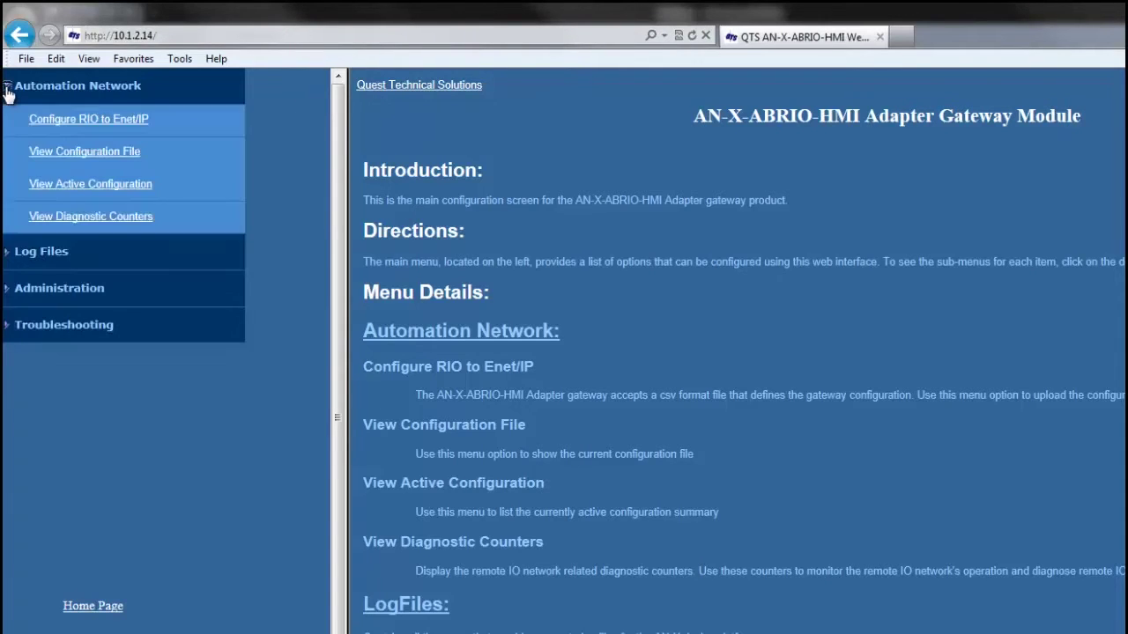
View the gateway's configuration file and copy all of its text
left_click(73, 157)
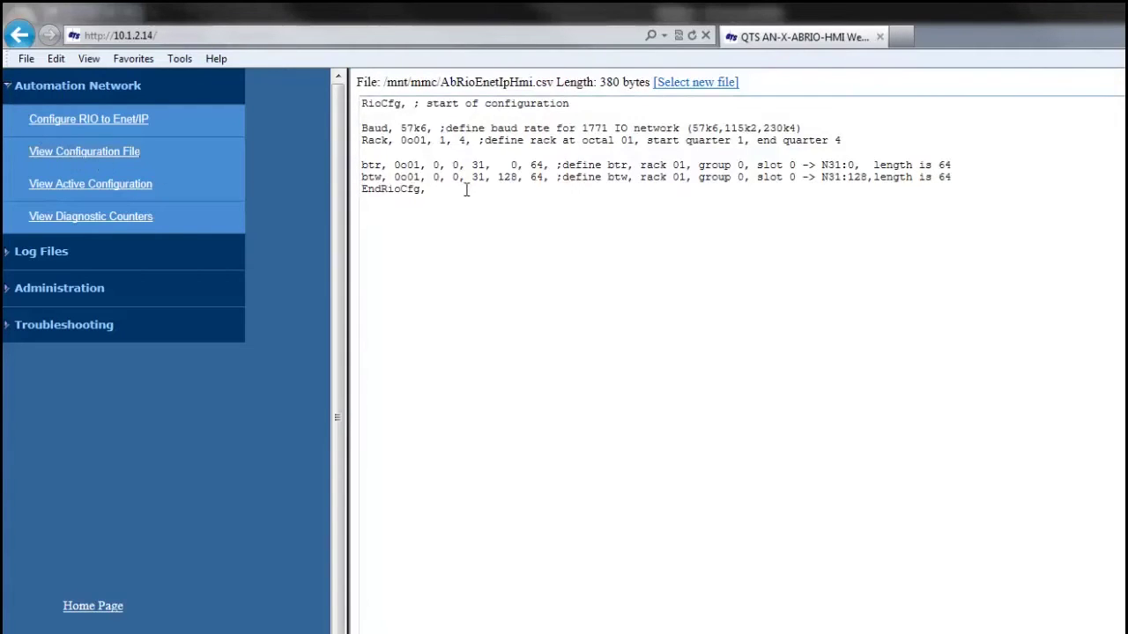
left_click_drag(440, 191, 362, 98)
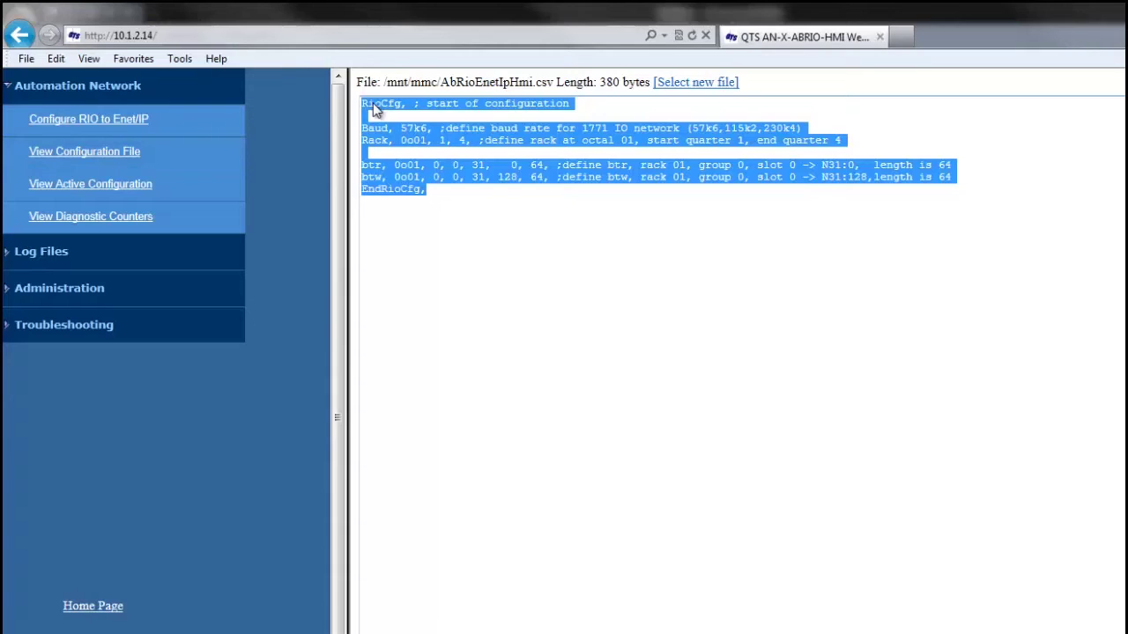
right_click(374, 106)
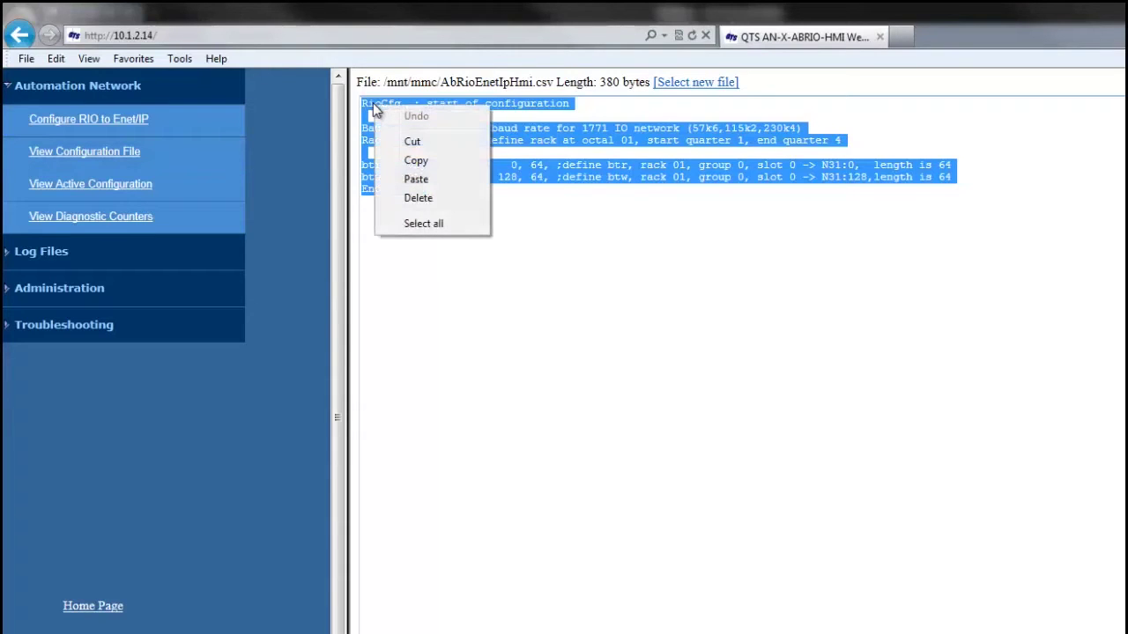
left_click(401, 174)
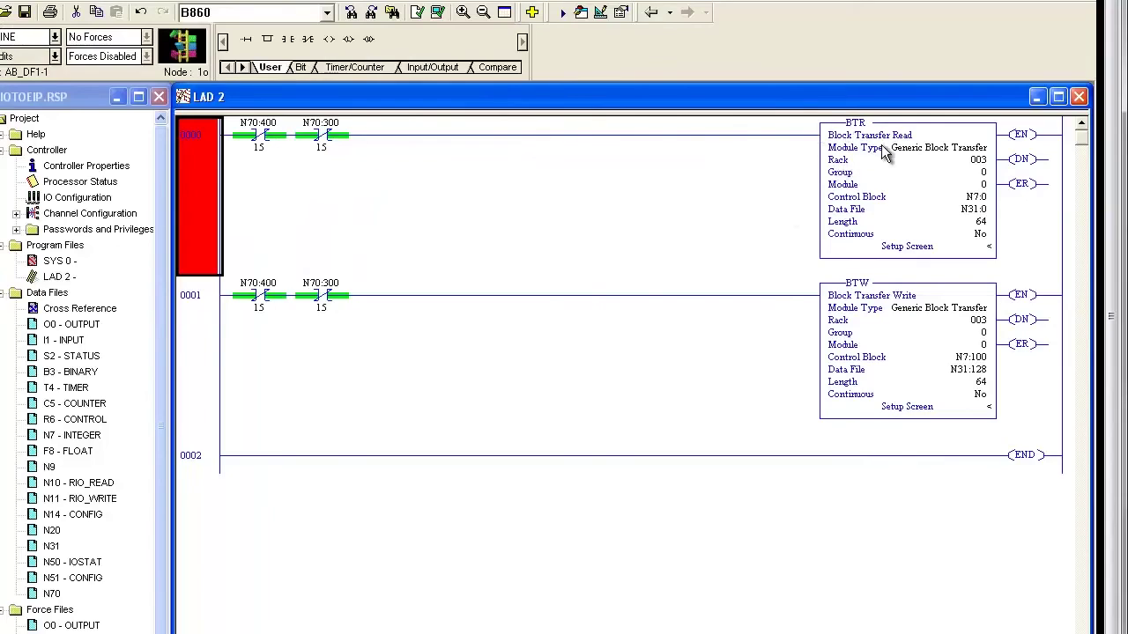
Bring the Notepad window with the RIO configuration in front of RSLogix 5
key("alt+Tab")
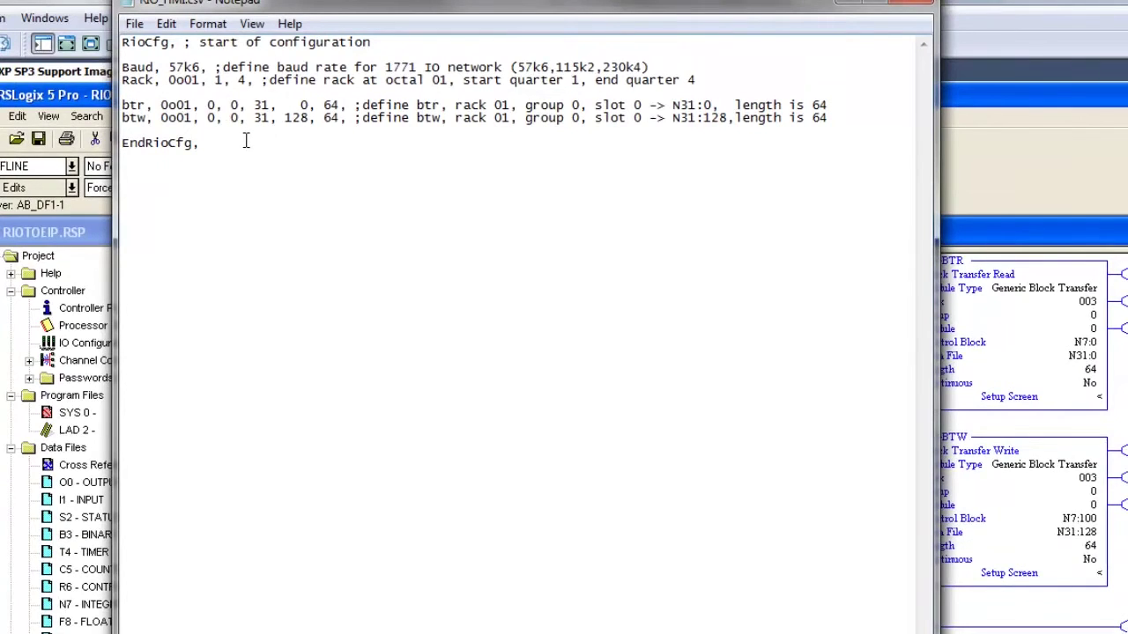
Change the btr and btw racks from 0o01 to 0o03, comments to rack 03, and save
key("Delete")
type("3")
key("Delete")
type("3")
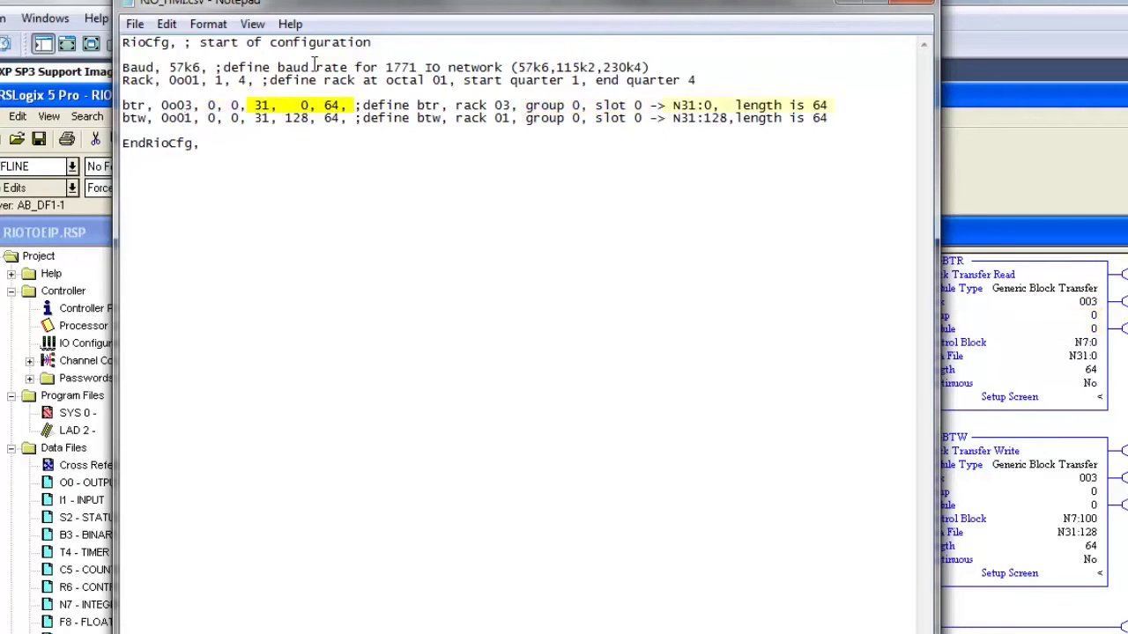
key("BackSpace")
type("3")
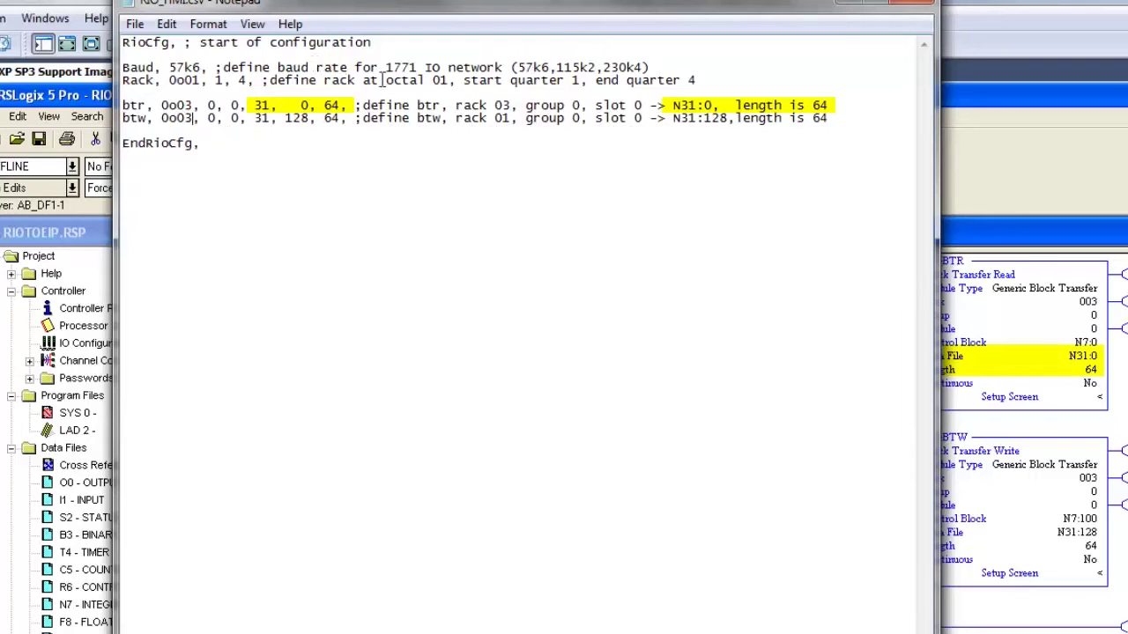
left_click_drag(500, 119, 509, 120)
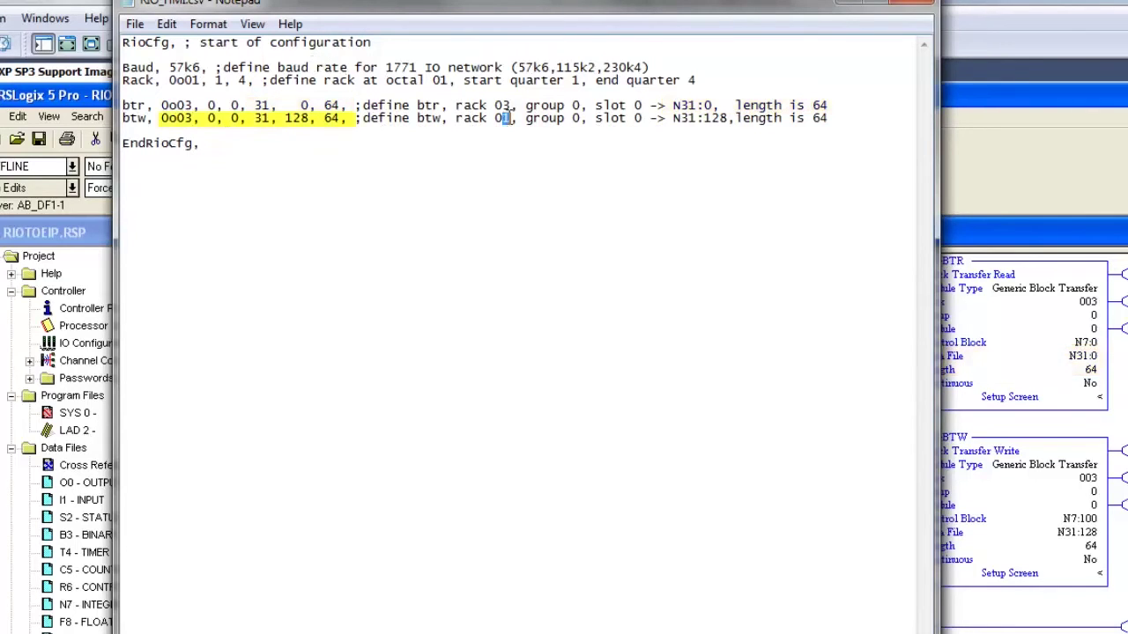
type("3")
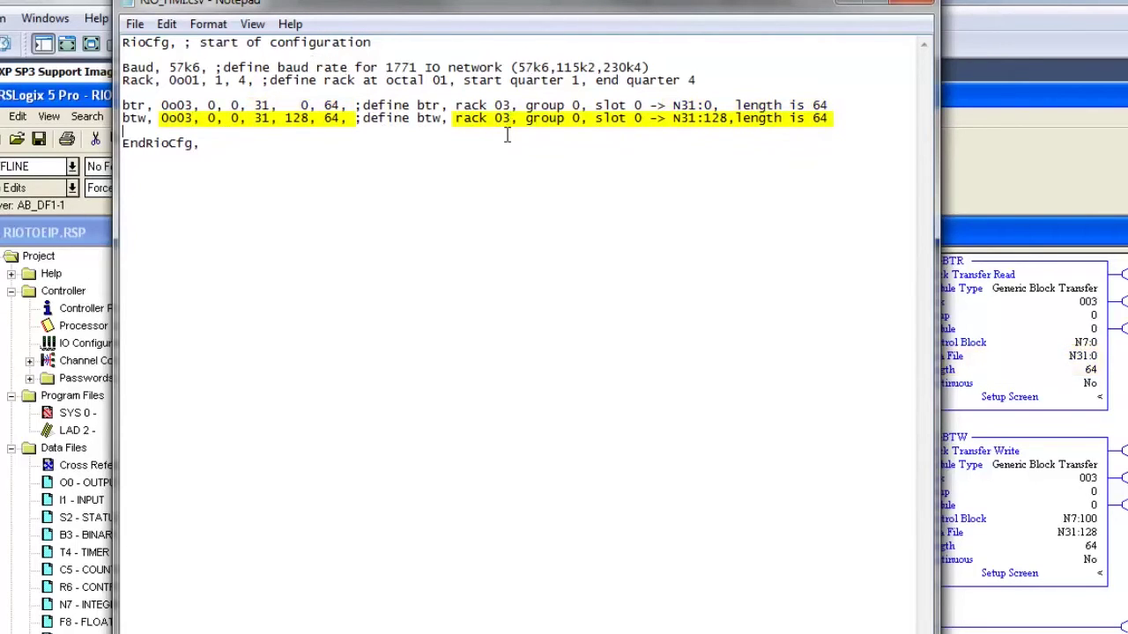
left_click(136, 24)
left_click(157, 89)
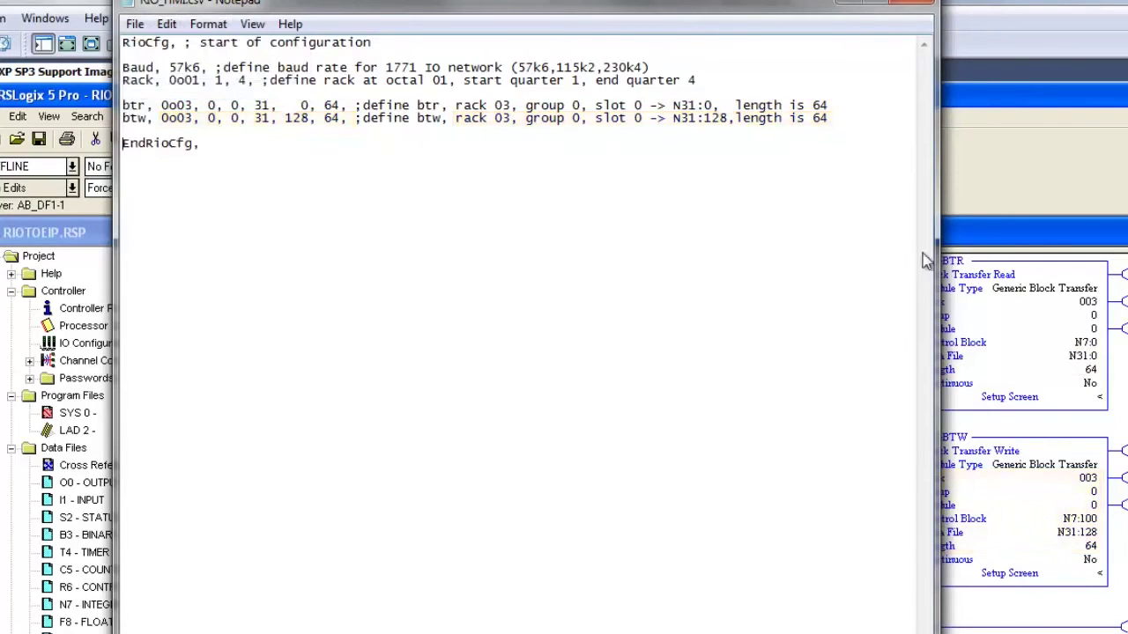
Upload RIO_HMI.csv from the Desktop to the AN-X through Configure RIO to Enet/IP
left_click(972, 208)
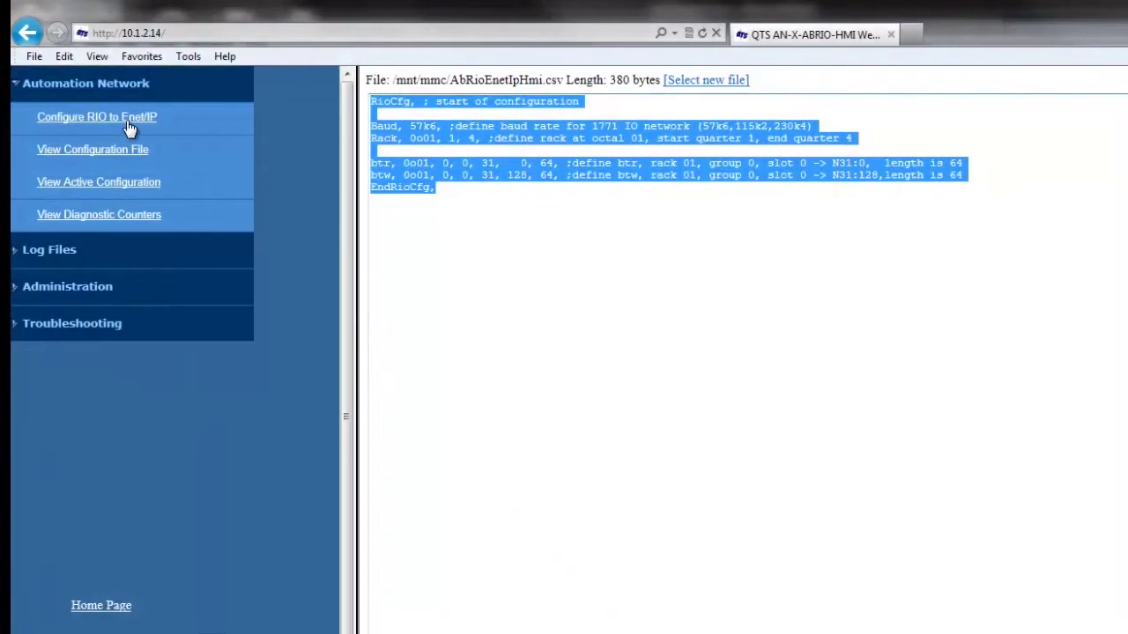
left_click(128, 128)
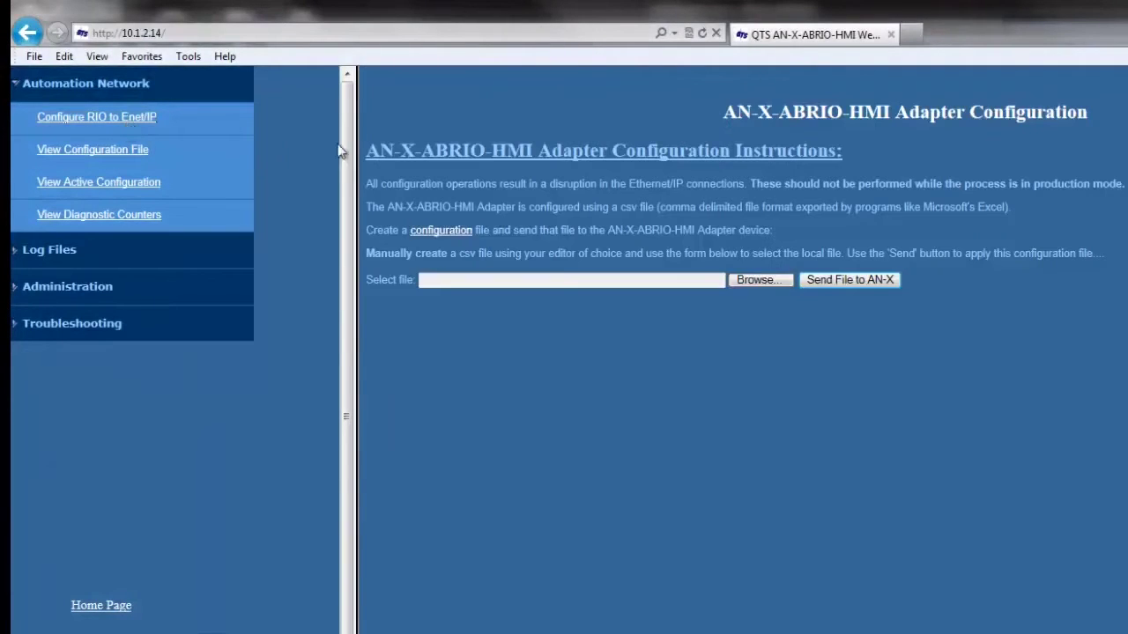
left_click(764, 281)
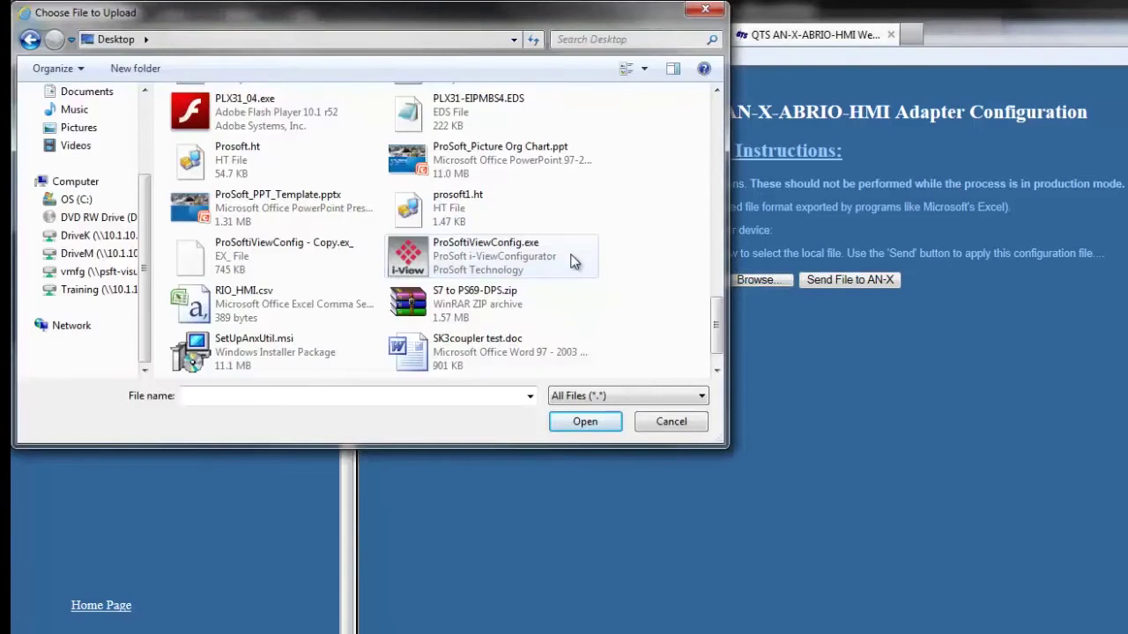
left_click(277, 304)
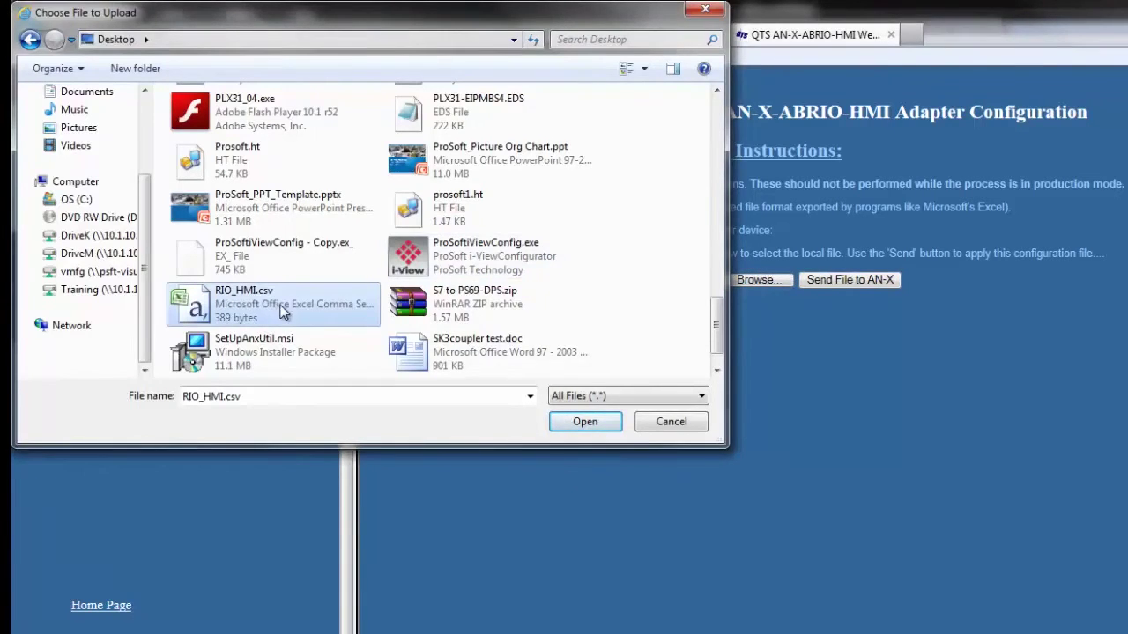
left_click(585, 422)
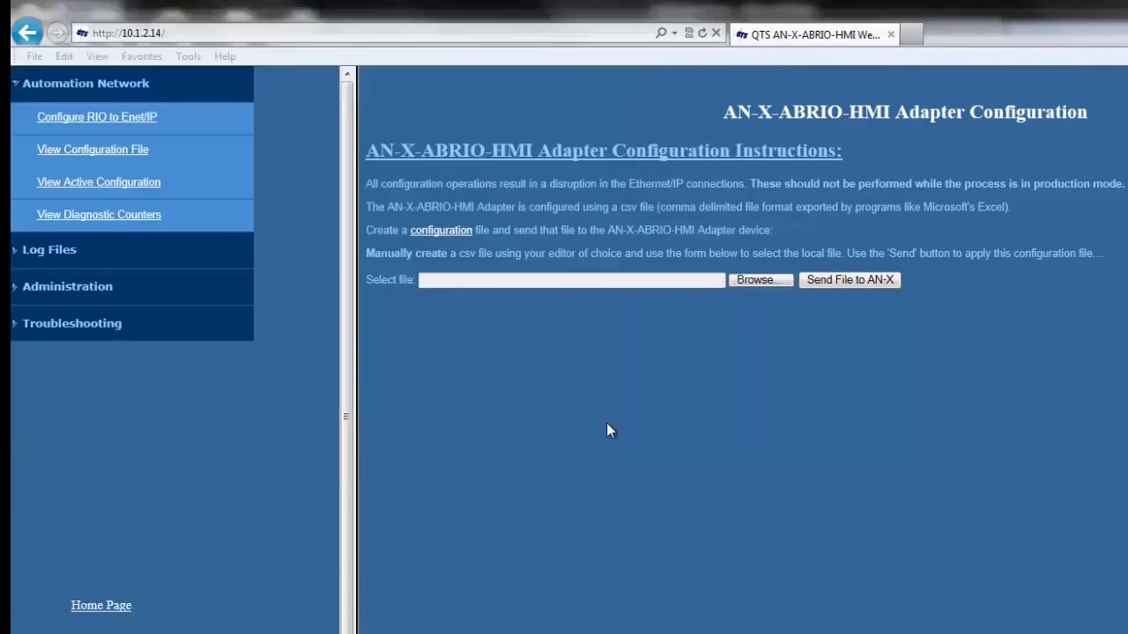
left_click(826, 281)
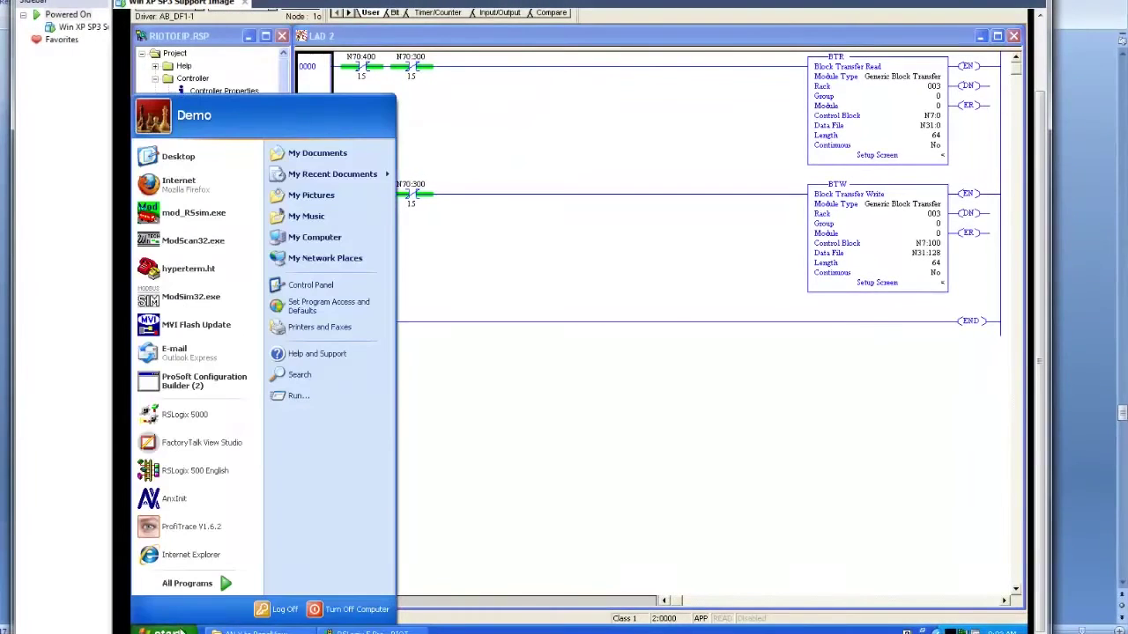
Launch FactoryTalk View Studio and create a Machine Edition application named New_panelView
left_click(219, 585)
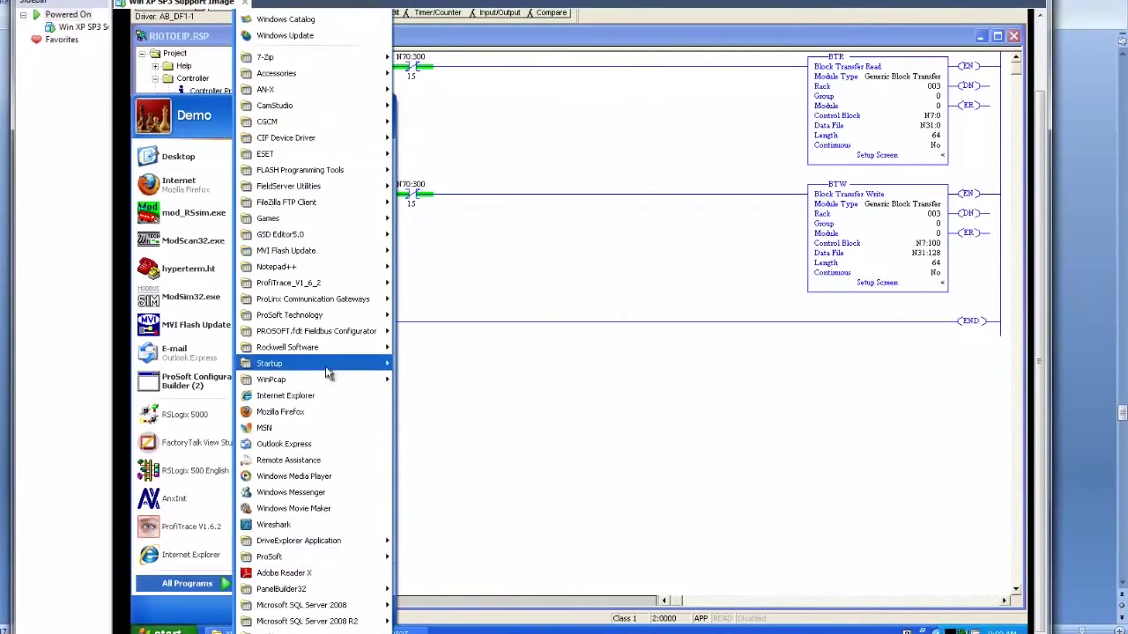
mouse_move(328, 353)
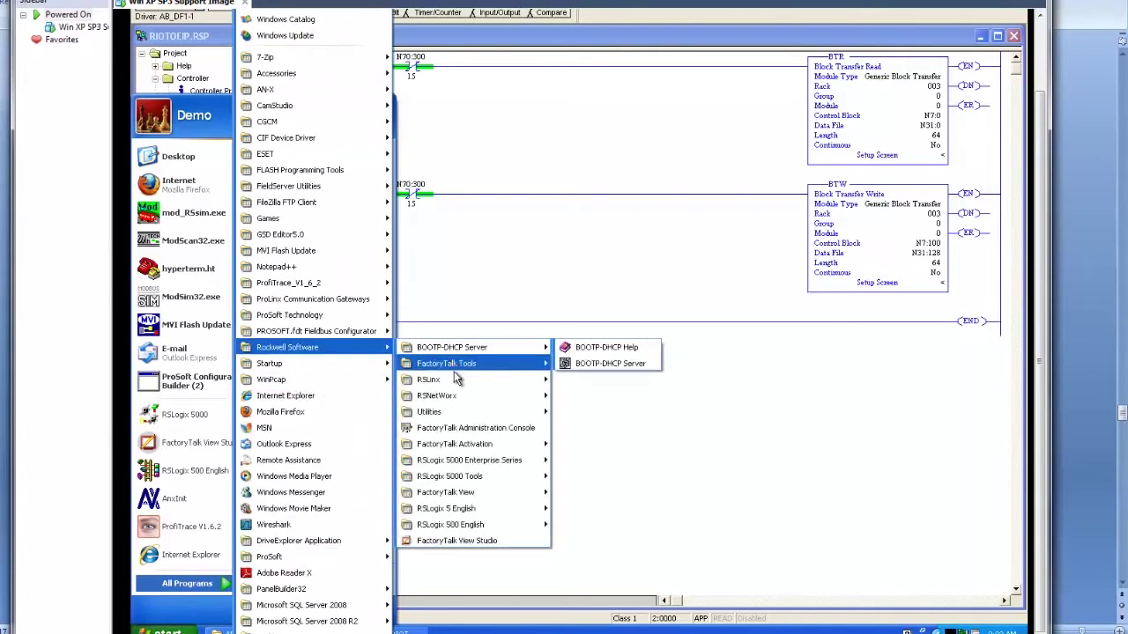
left_click(449, 541)
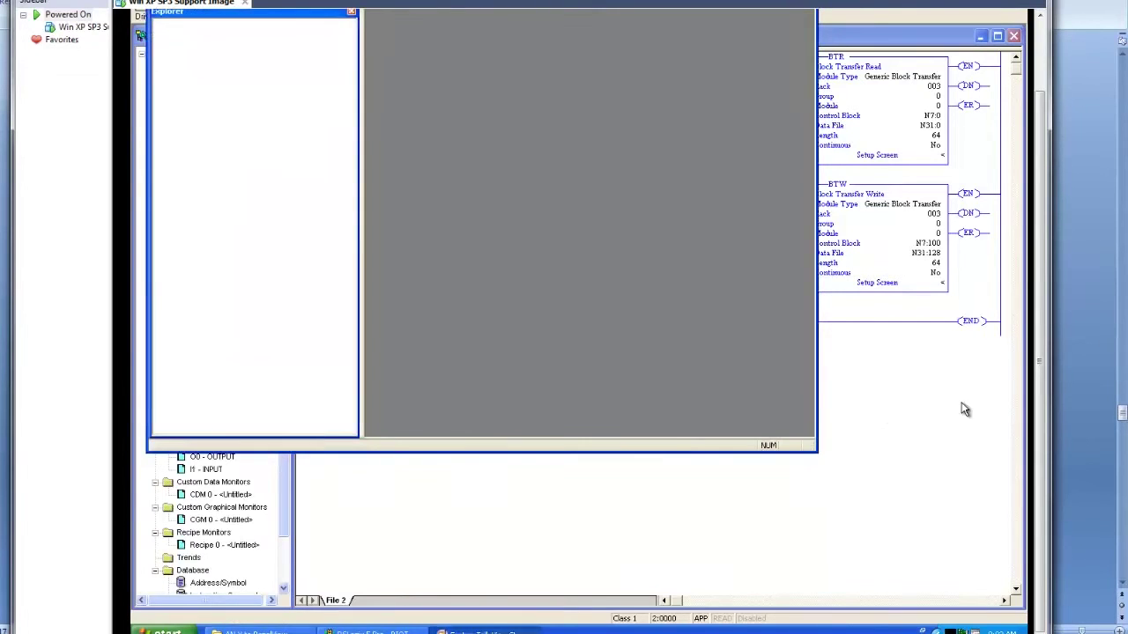
left_click_drag(1039, 404, 1063, 318)
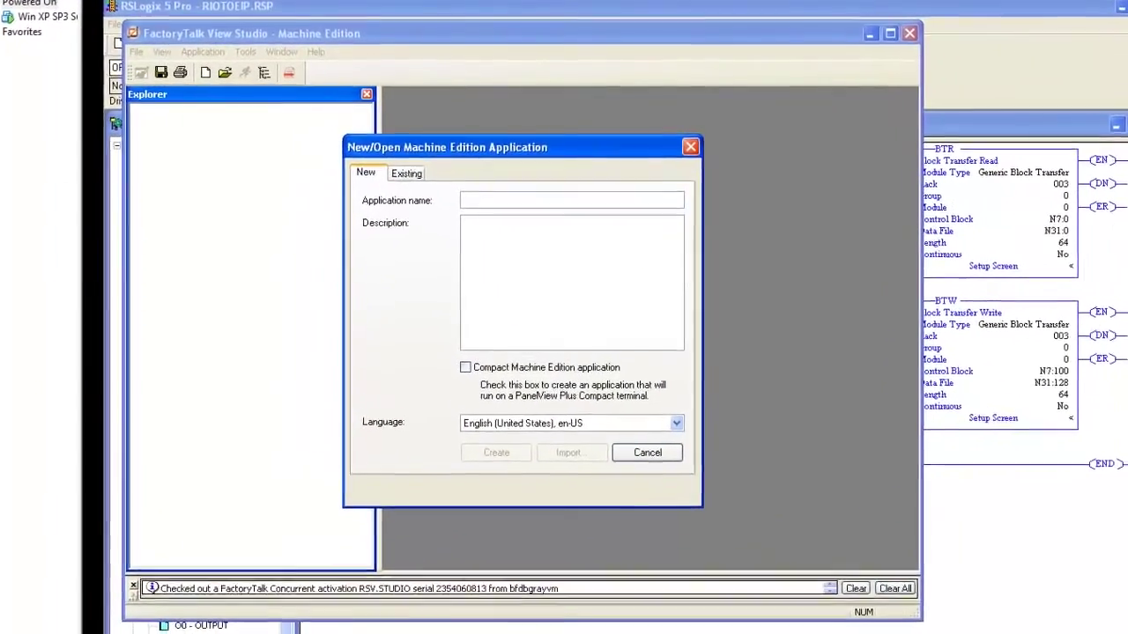
type("N")
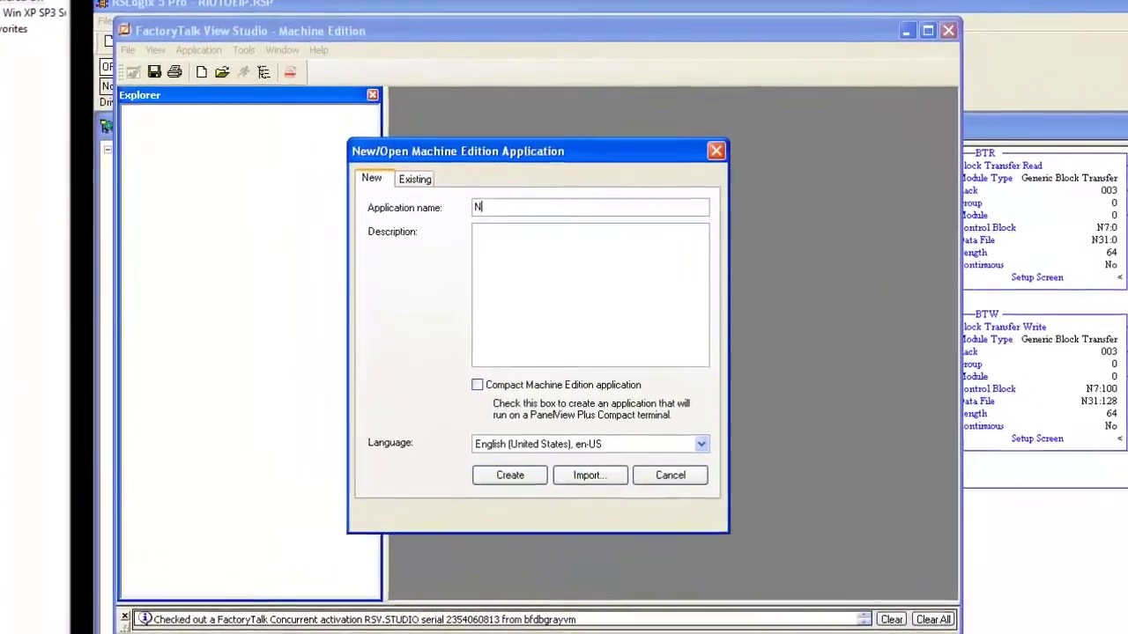
type("ew_p")
type("anelM")
type("iew")
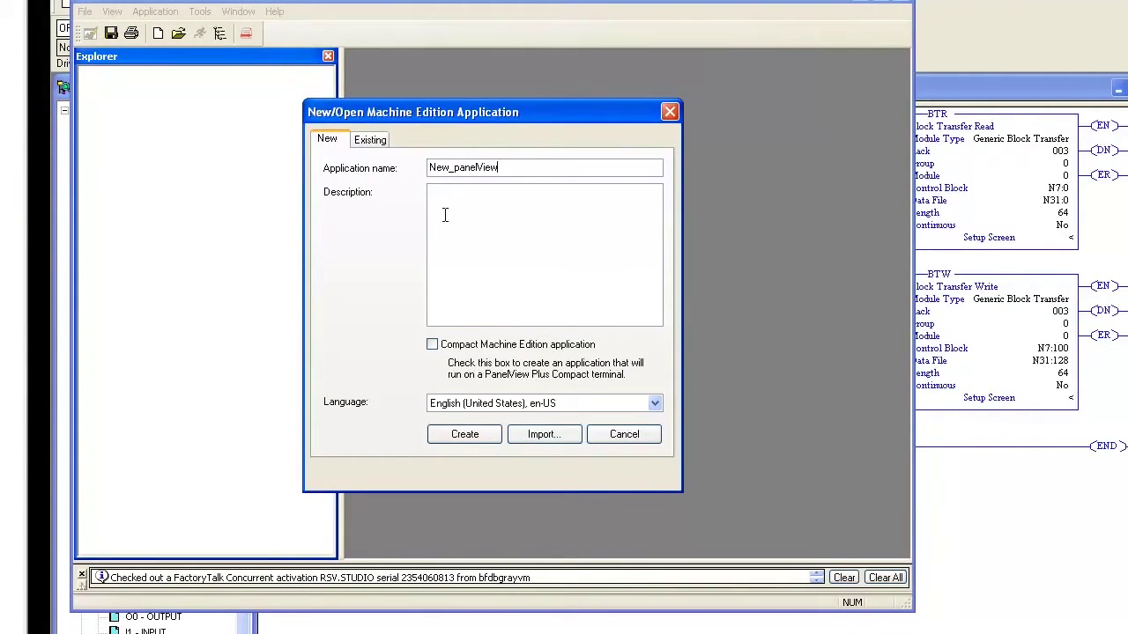
left_click(464, 434)
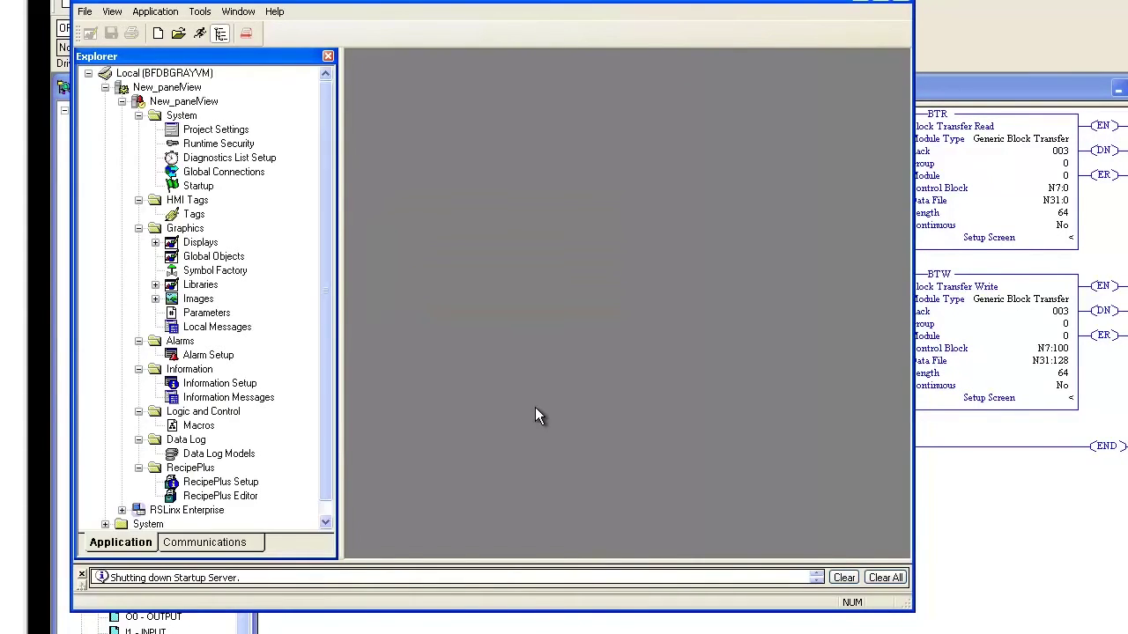
Open the MAIN display and draw a numeric display in its upper left area
left_click(886, 4)
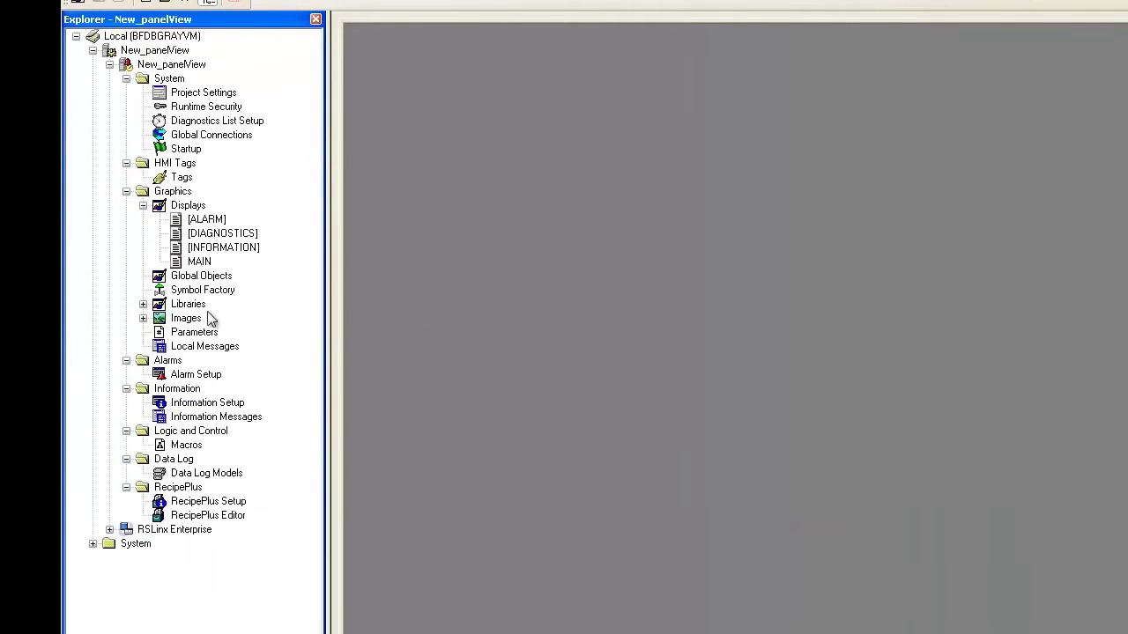
double_click(199, 262)
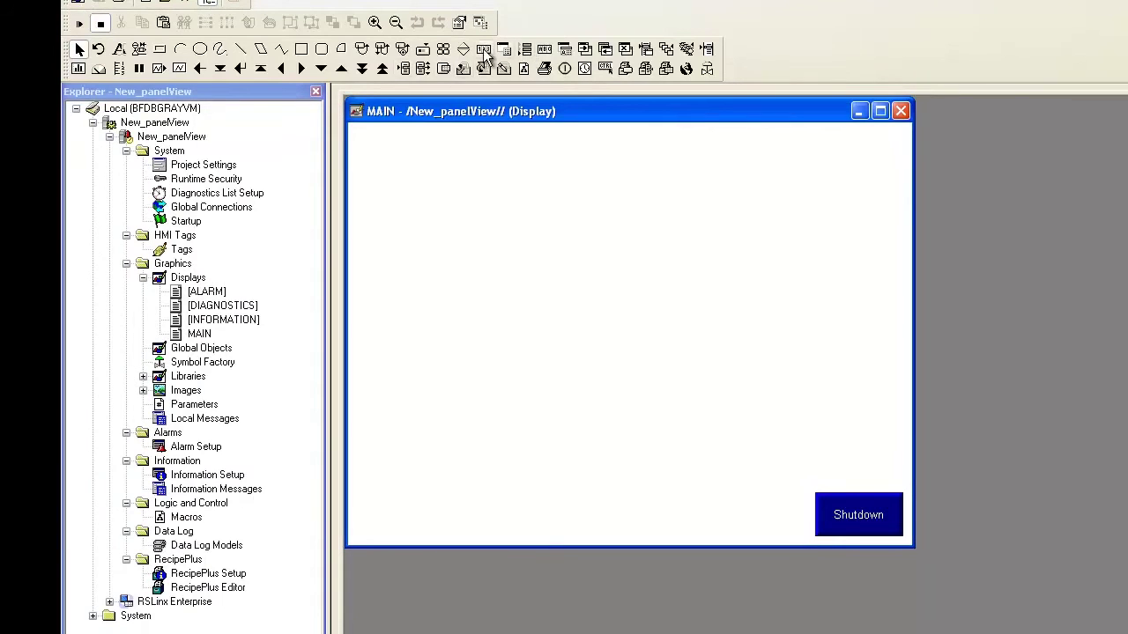
left_click(484, 50)
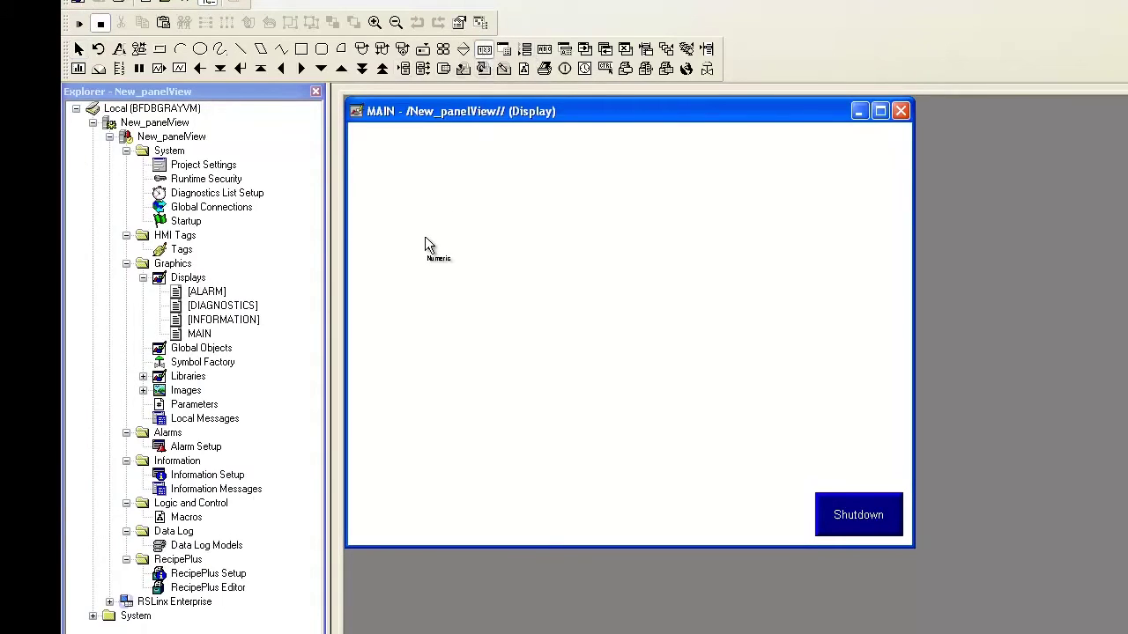
left_click_drag(422, 240, 578, 330)
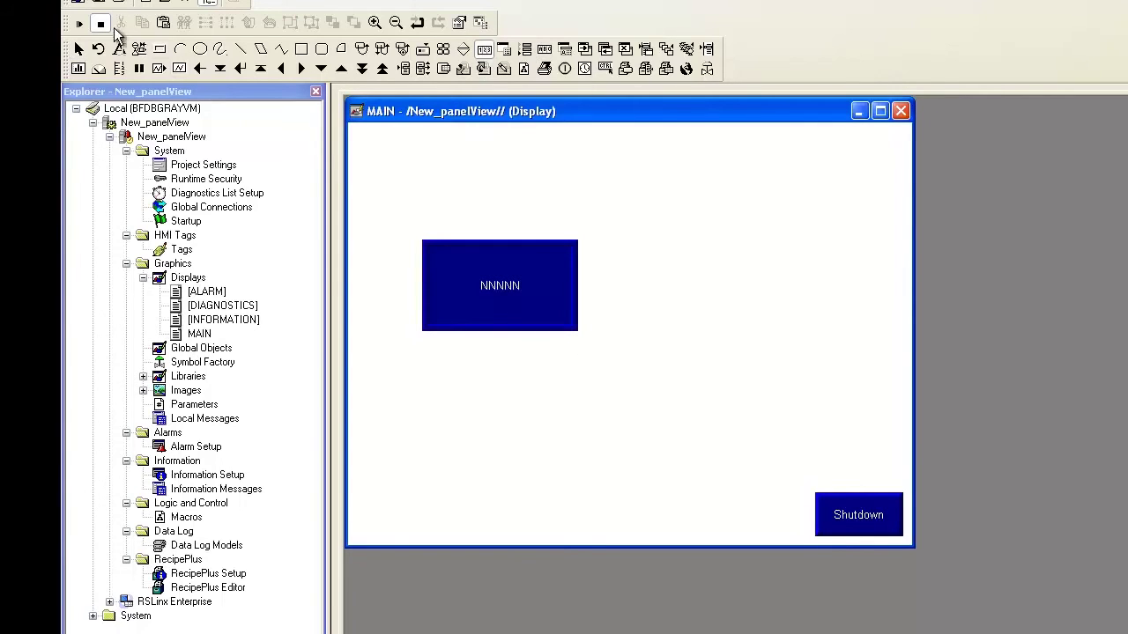
Copy the numeric display and paste the duplicate to the right of the first
left_click(78, 49)
right_click(501, 286)
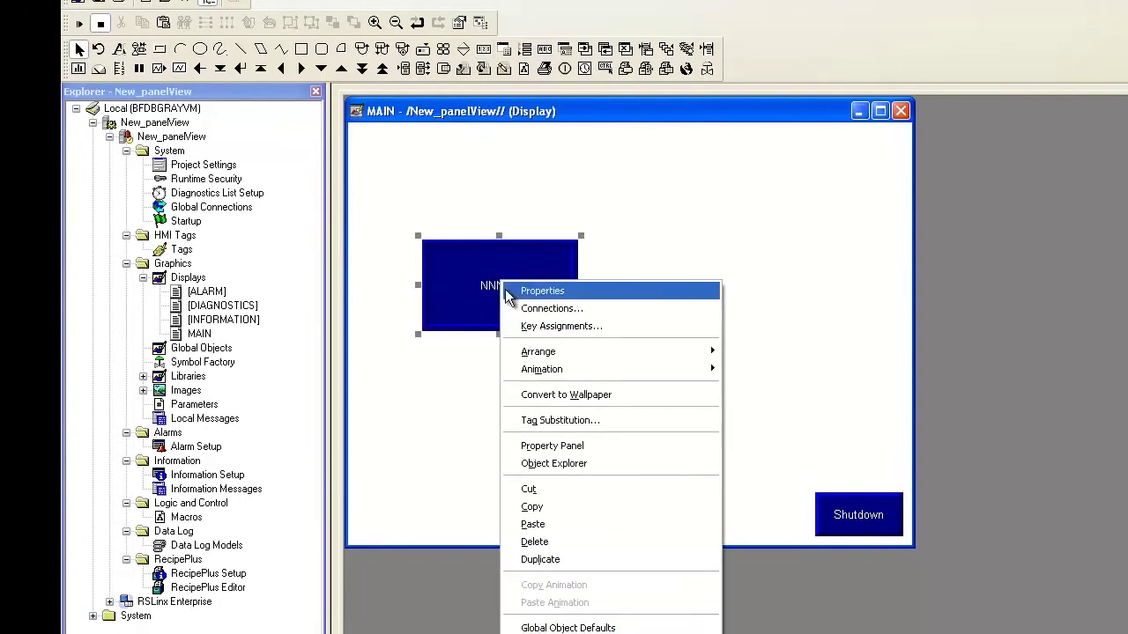
left_click(556, 504)
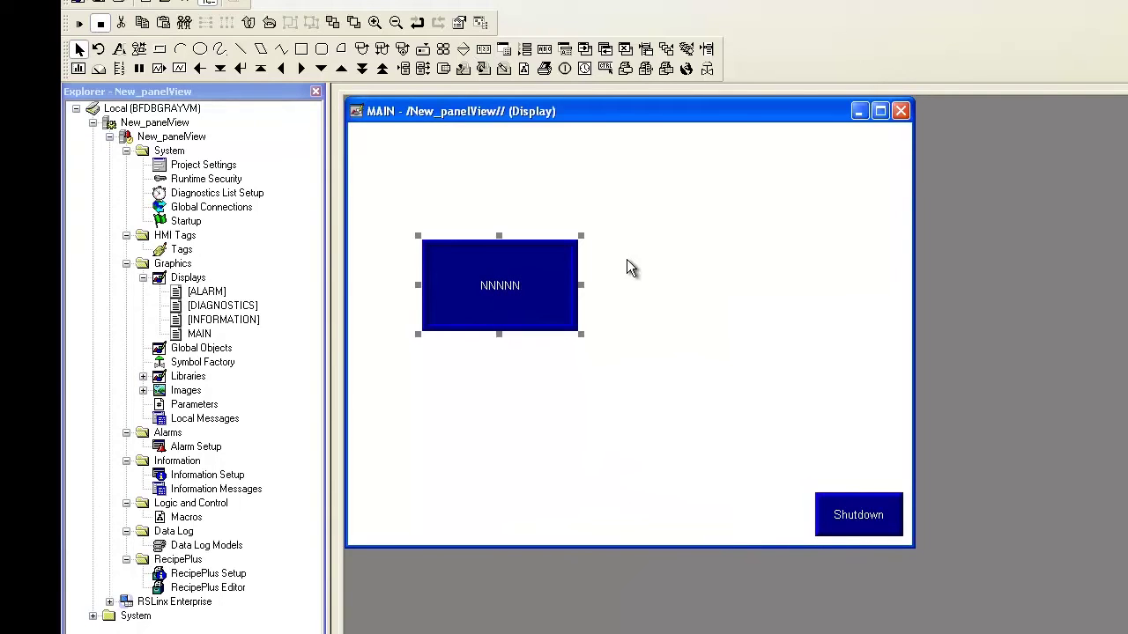
right_click(627, 261)
left_click(656, 345)
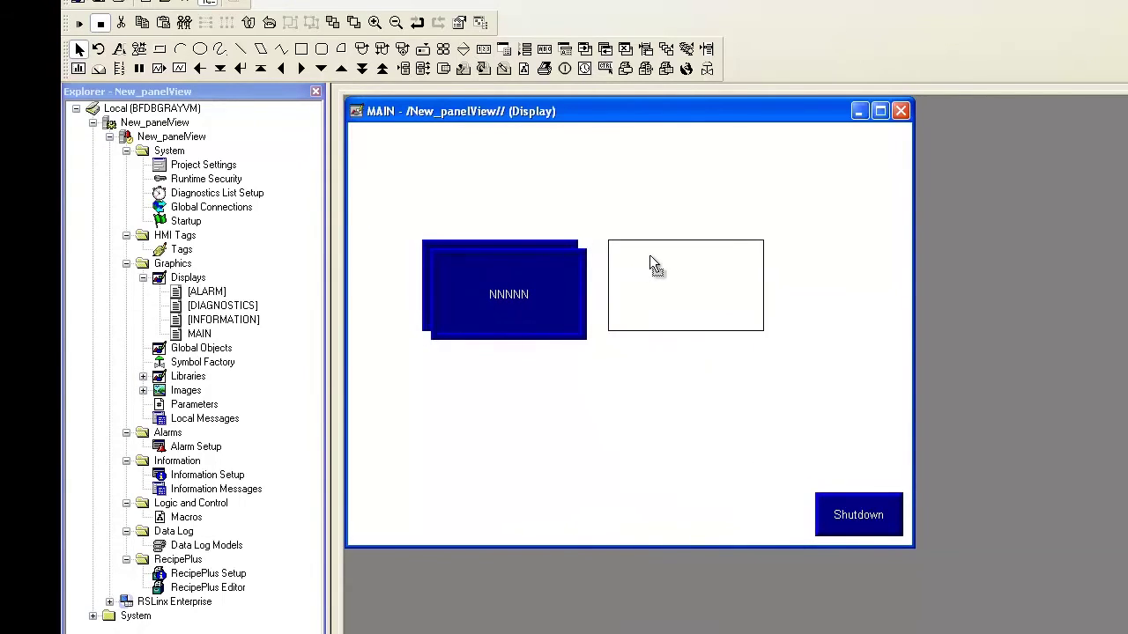
left_click_drag(650, 257, 650, 257)
left_click(617, 231)
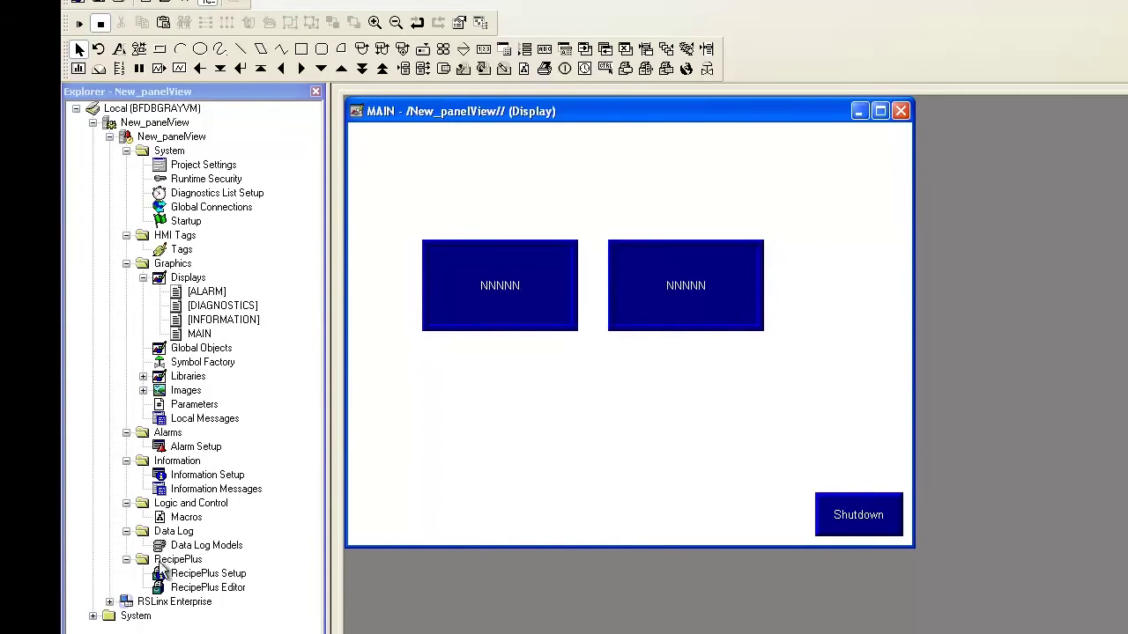
In RSLinx Enterprise Communication Setup, add a device shortcut named Training
double_click(126, 602)
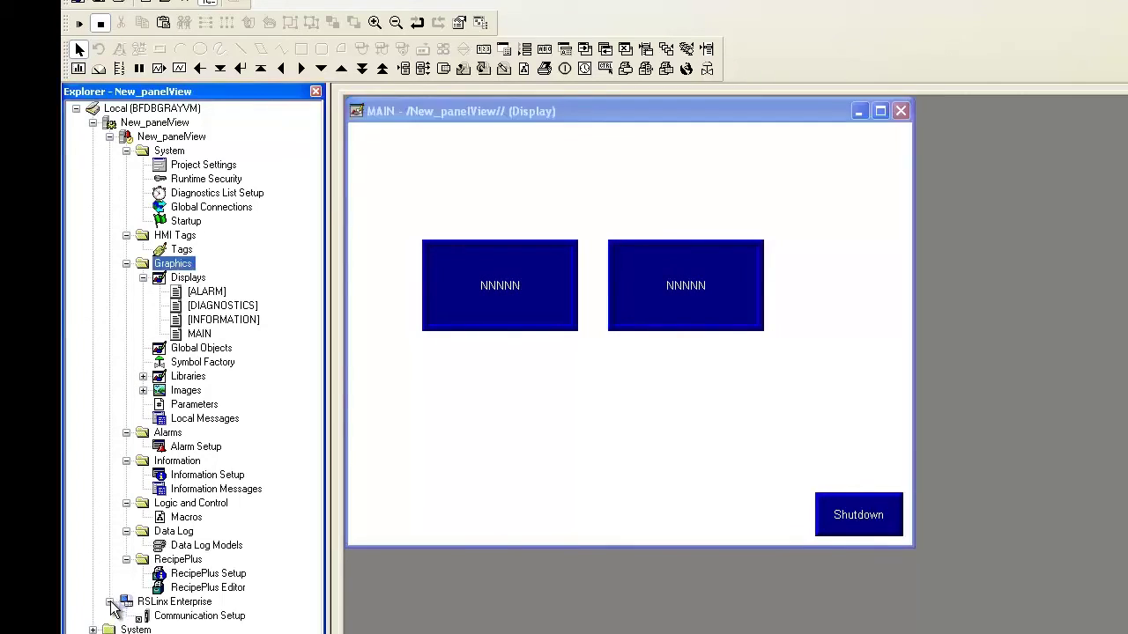
double_click(160, 615)
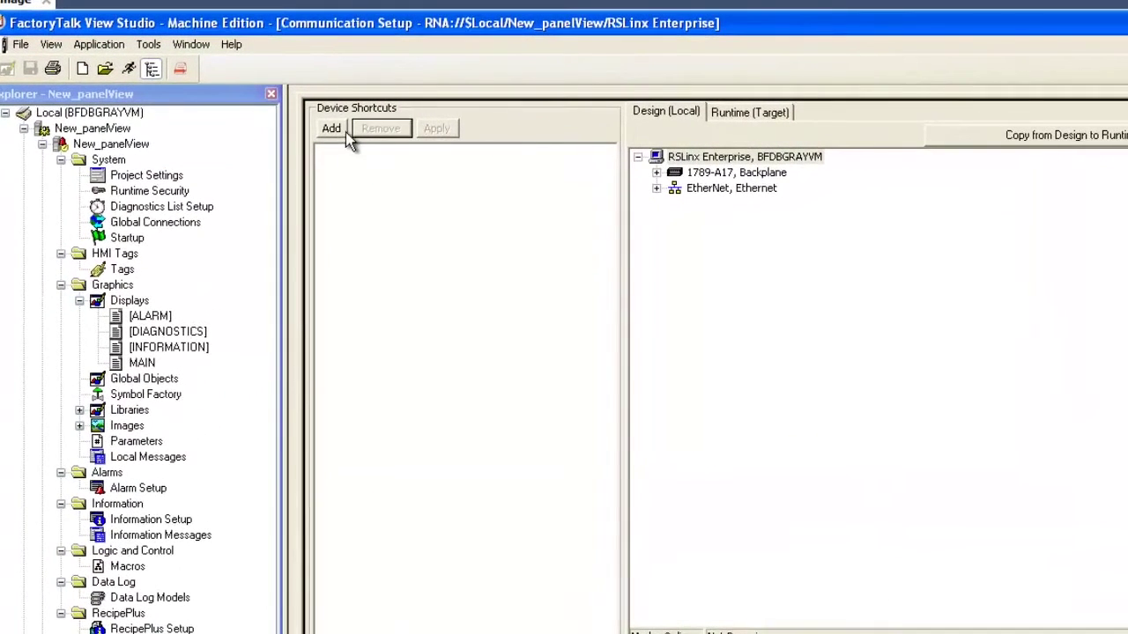
left_click(435, 135)
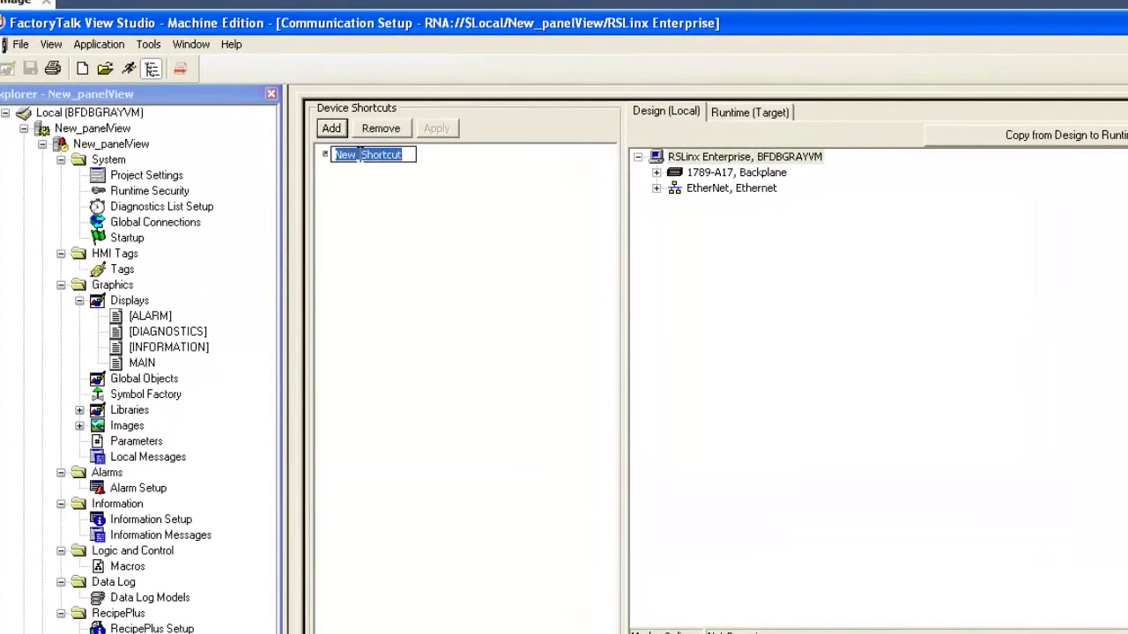
type("Training")
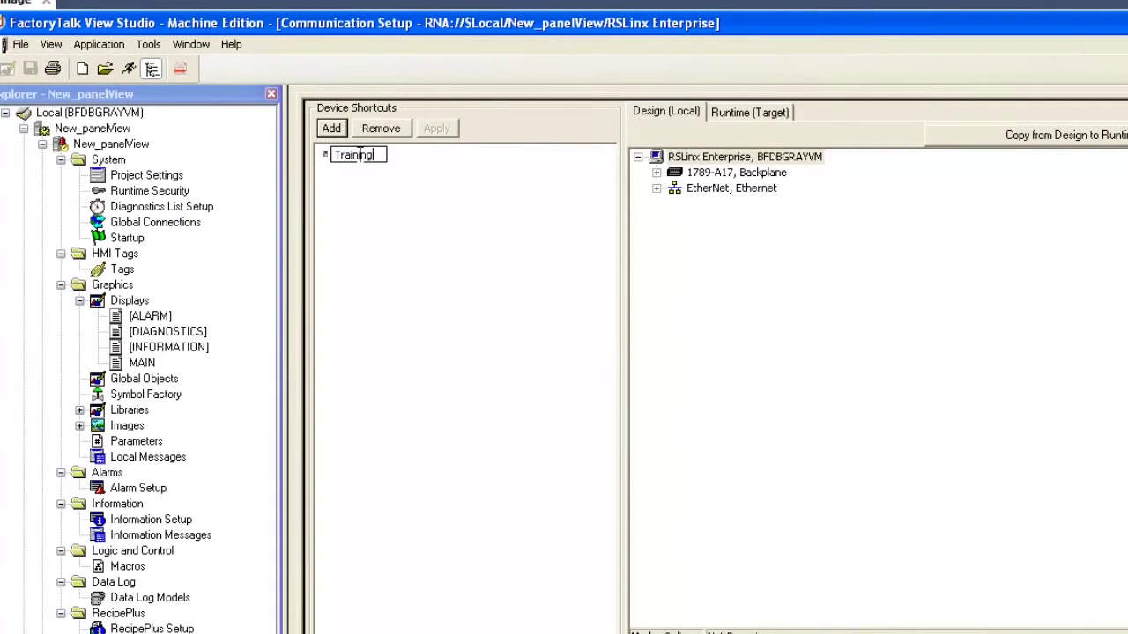
left_click(505, 165)
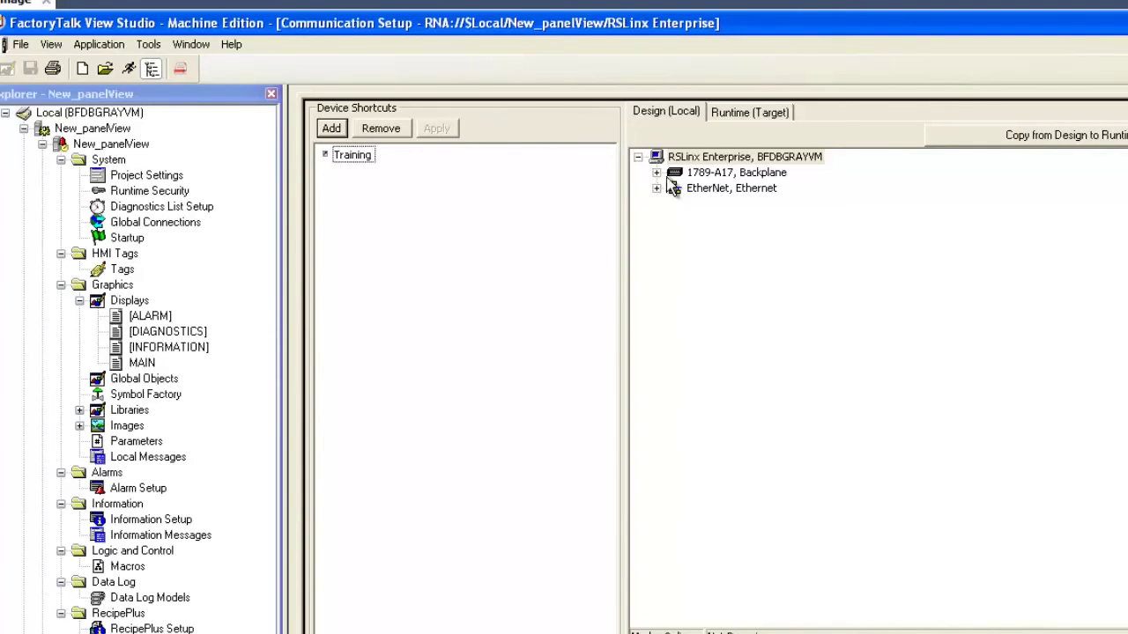
Add the PLC-5/40C at 10.1.2.14 under Ethernet and browse it for the Training shortcut
right_click(716, 193)
left_click(740, 195)
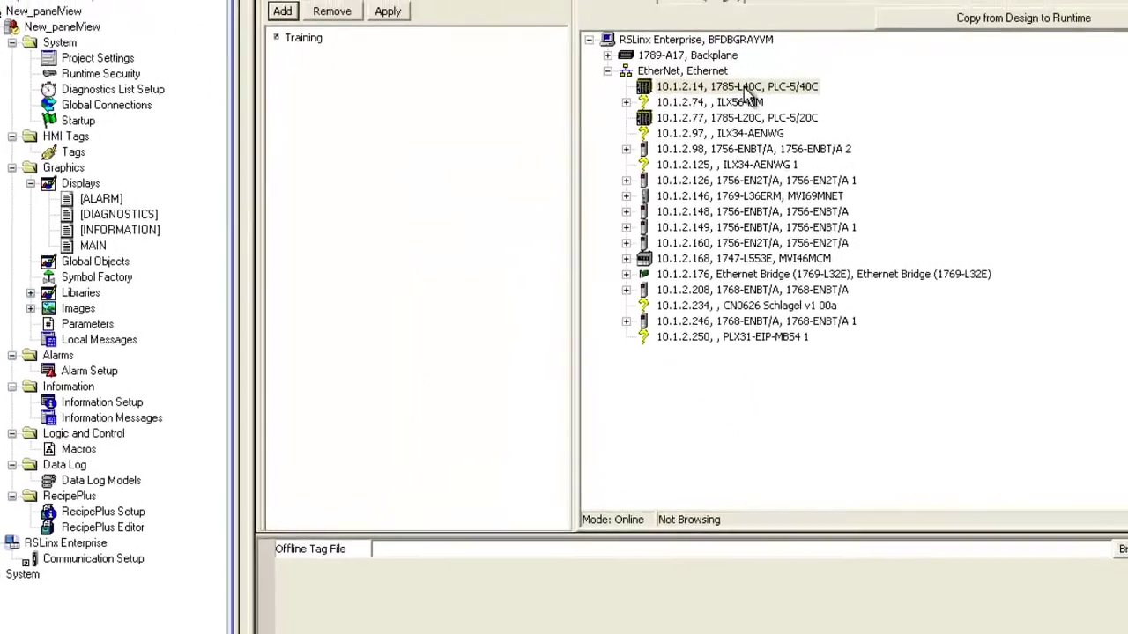
right_click(768, 47)
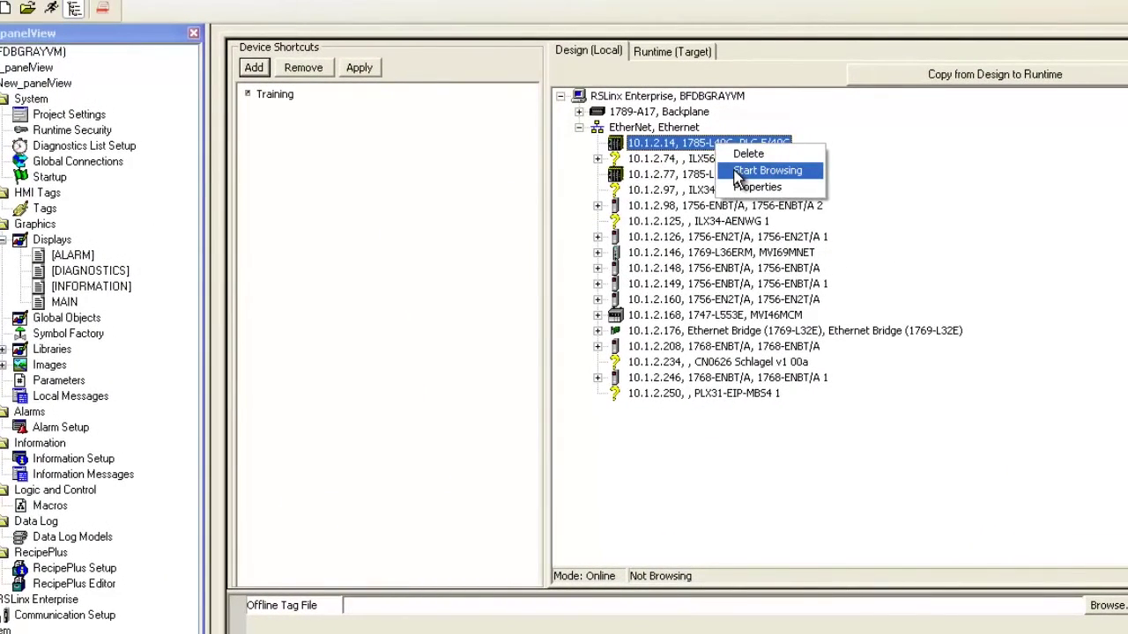
left_click(736, 173)
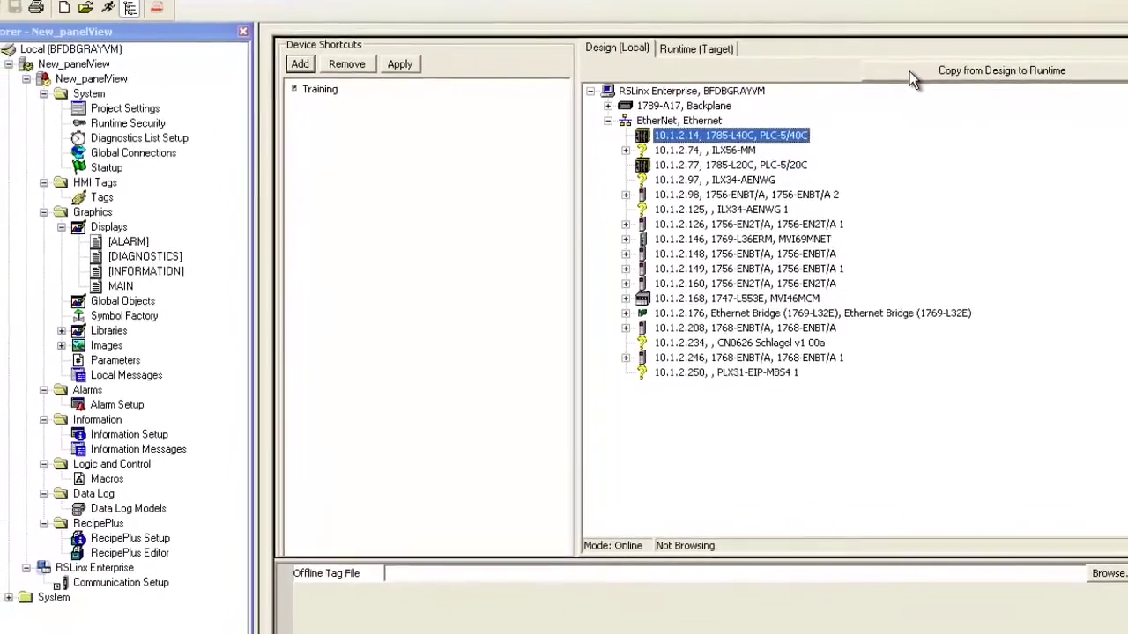
Copy the design configuration to runtime and check the runtime Ethernet network
left_click(909, 71)
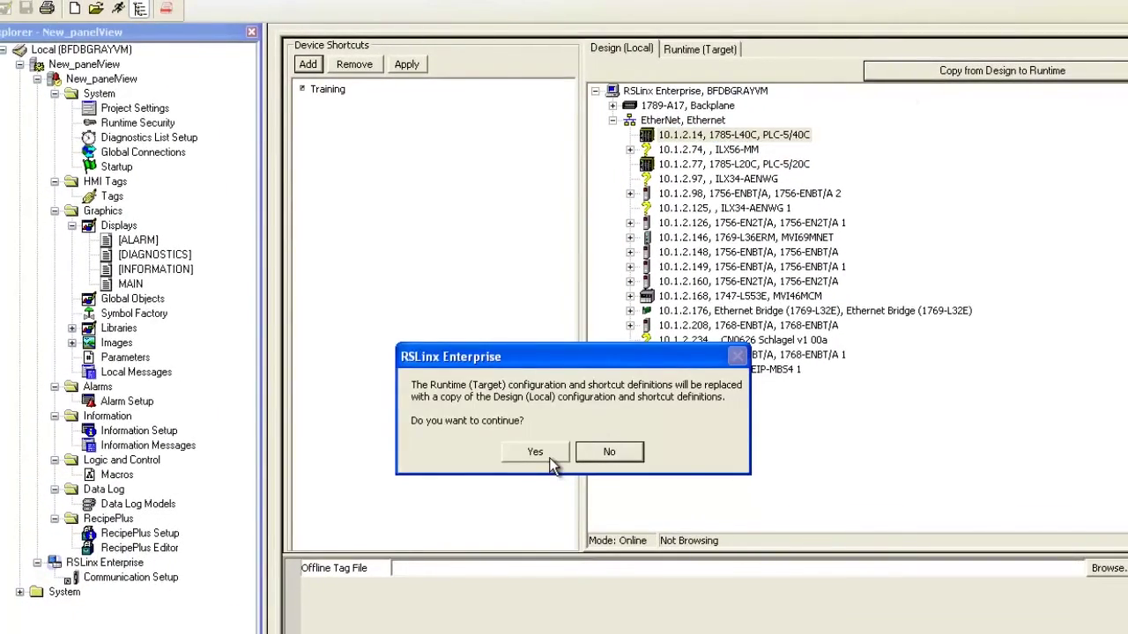
left_click(548, 457)
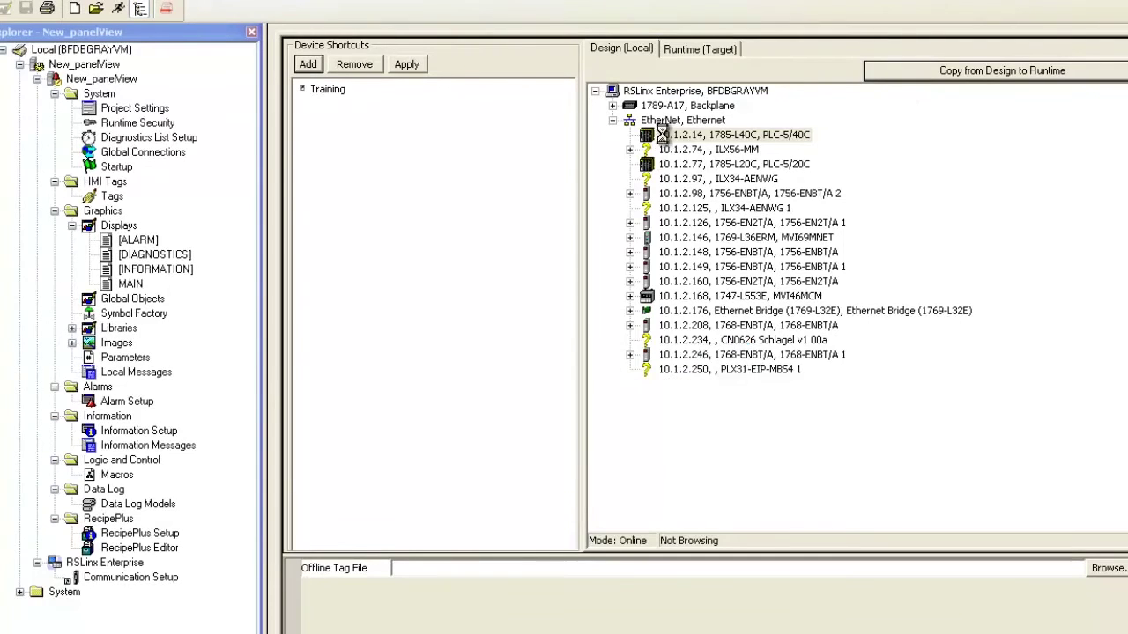
left_click(692, 53)
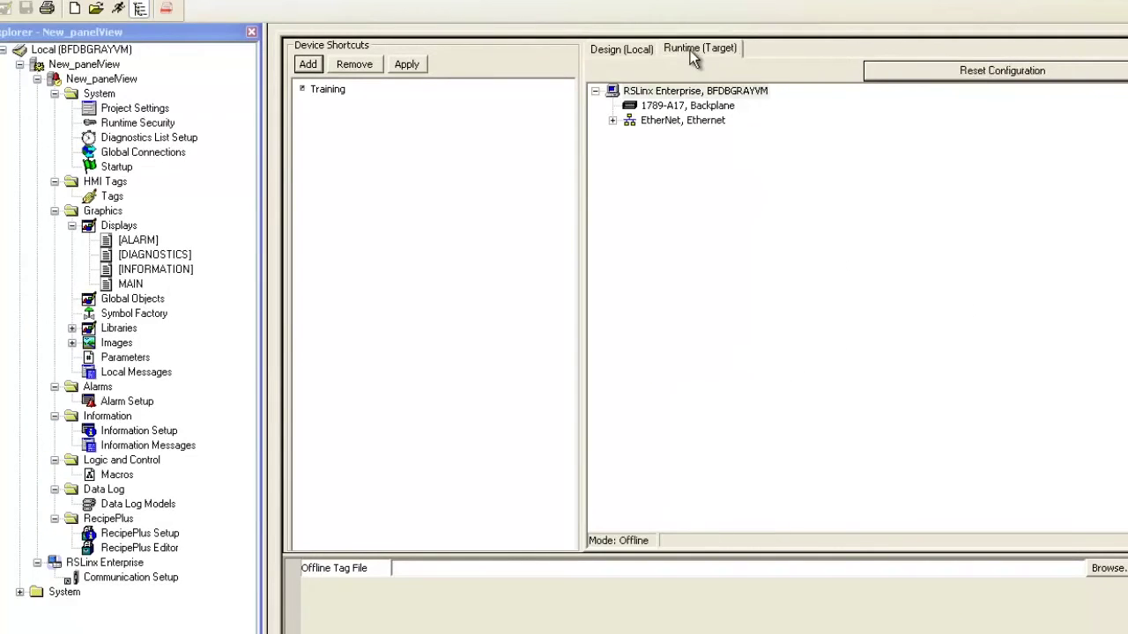
left_click(613, 120)
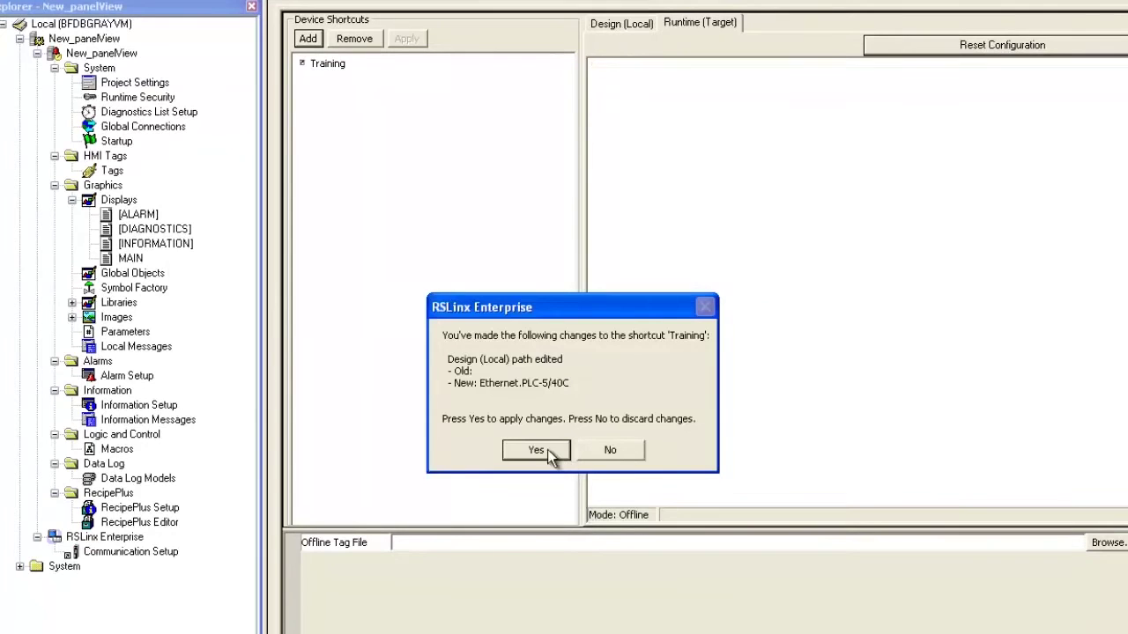
Apply the Training shortcut change, then browse tags for the left numeric display's Value connection
left_click(547, 449)
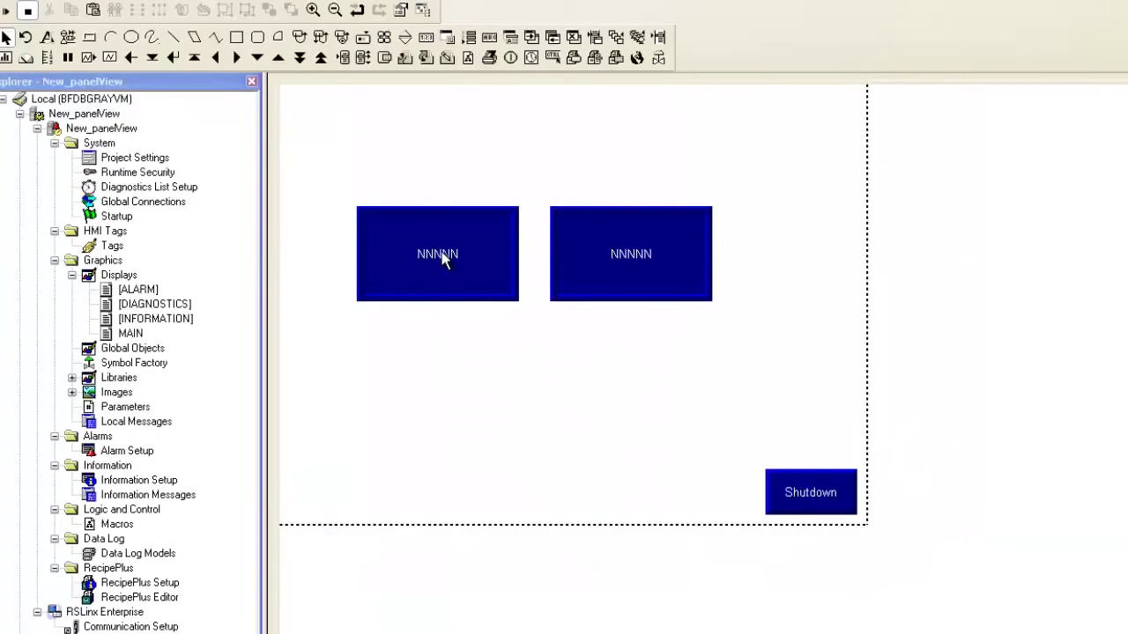
right_click(442, 251)
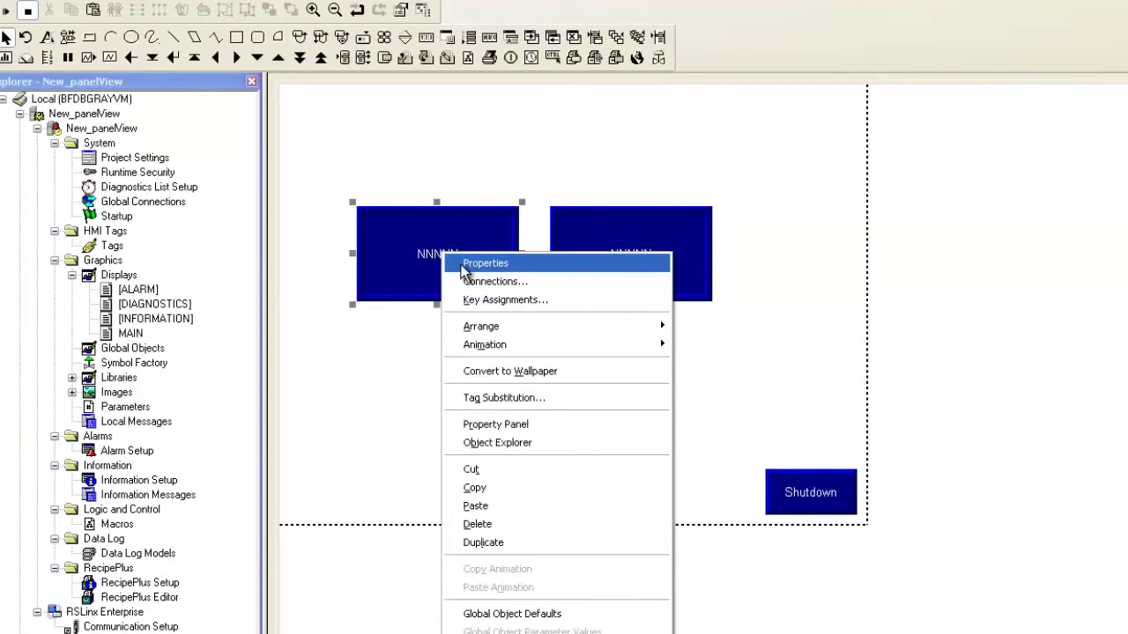
left_click(462, 264)
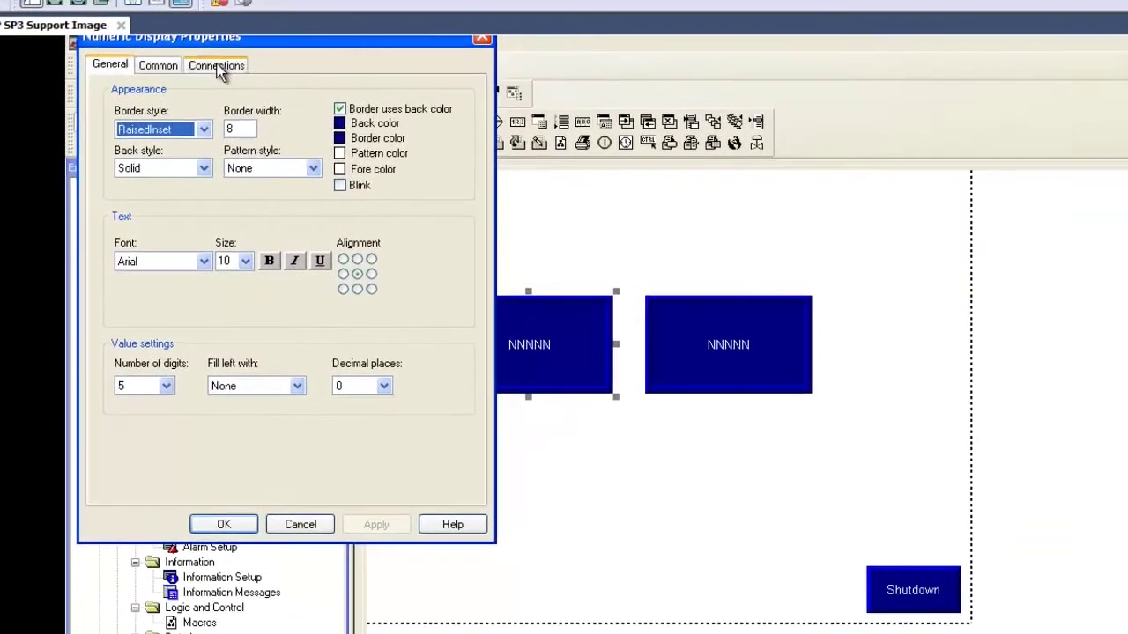
left_click(192, 39)
left_click(423, 100)
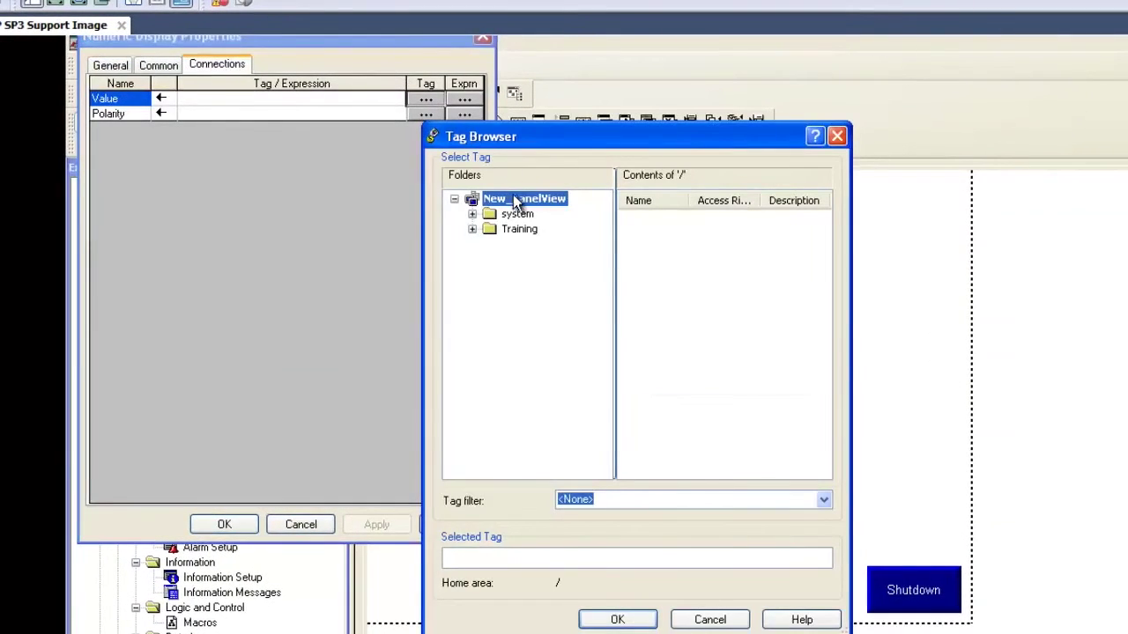
Refresh all tag folders and pick Training > Online > N31:0 as the Value tag
right_click(518, 204)
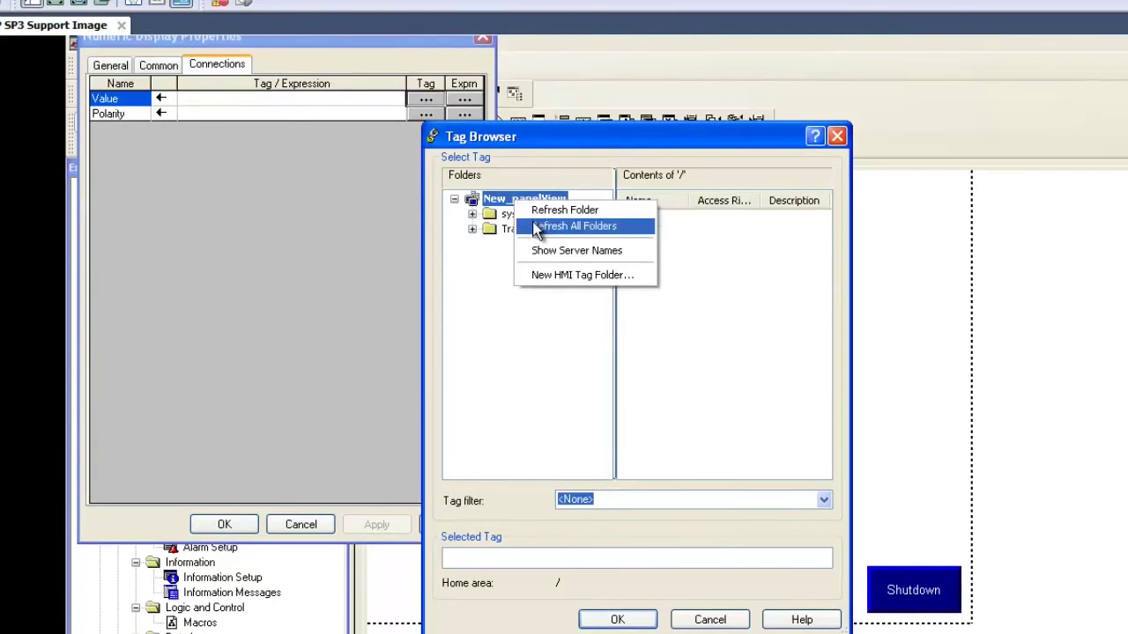
left_click(537, 227)
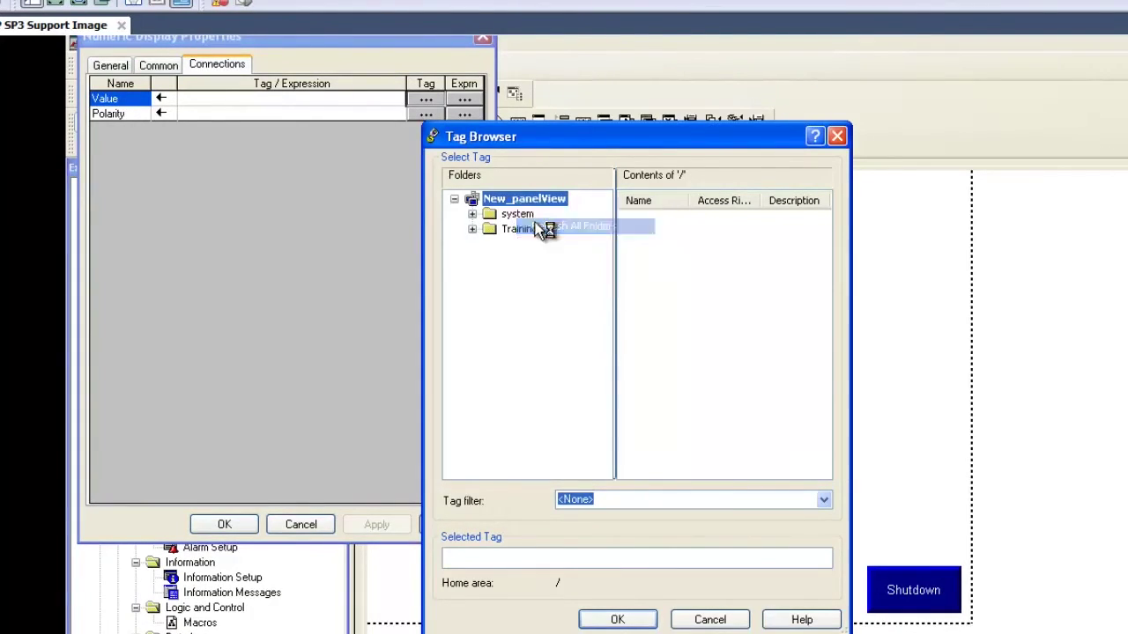
left_click(472, 229)
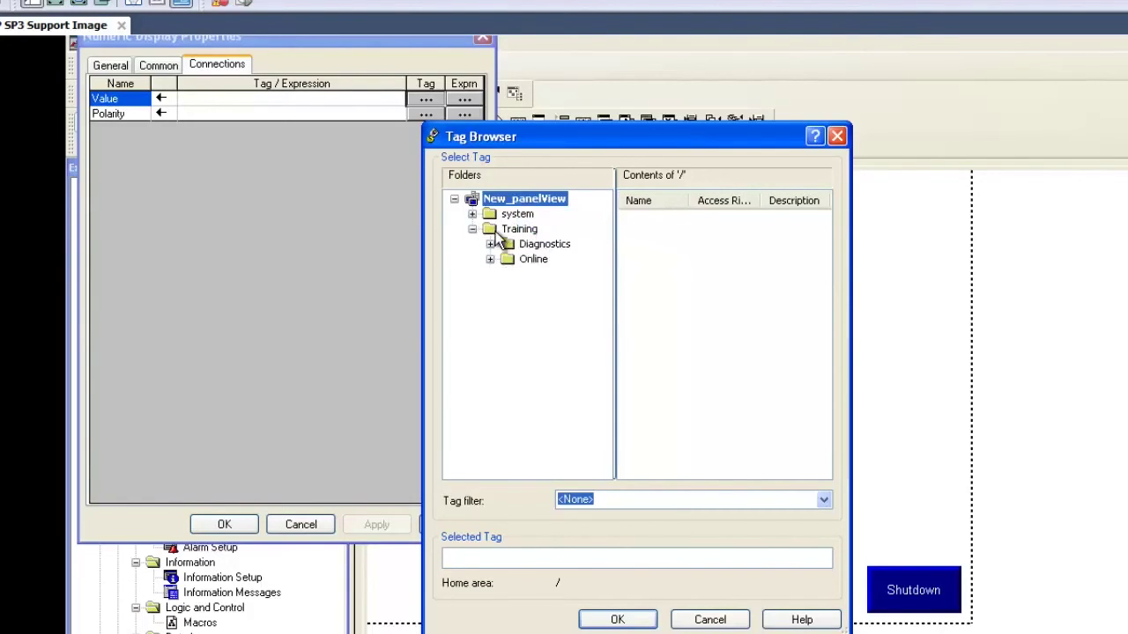
left_click(491, 260)
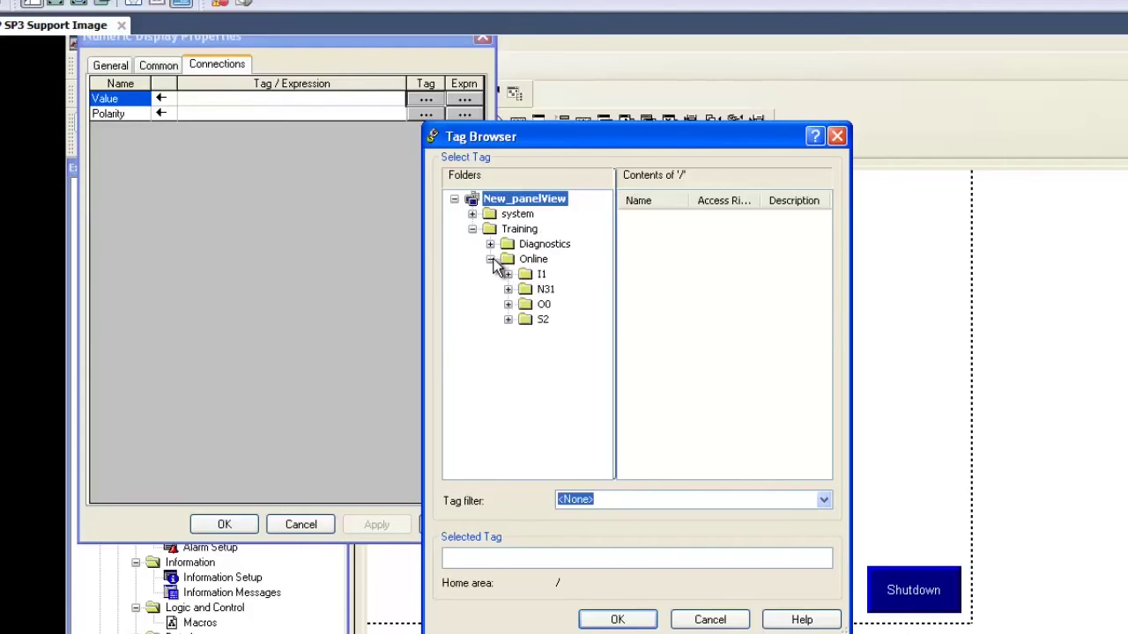
left_click(527, 295)
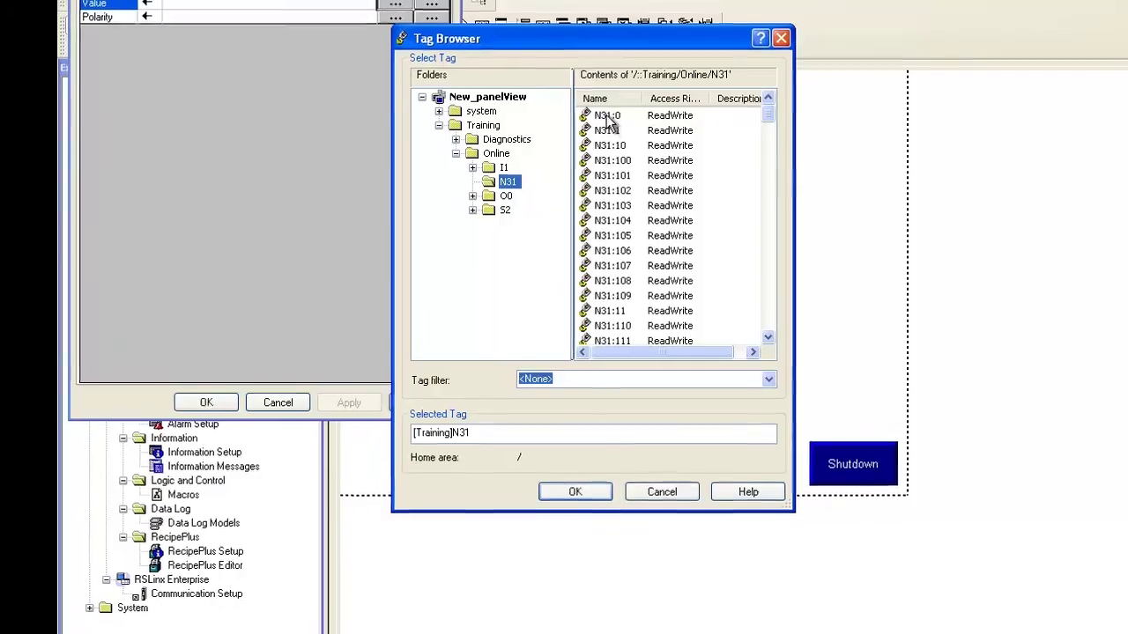
left_click(607, 120)
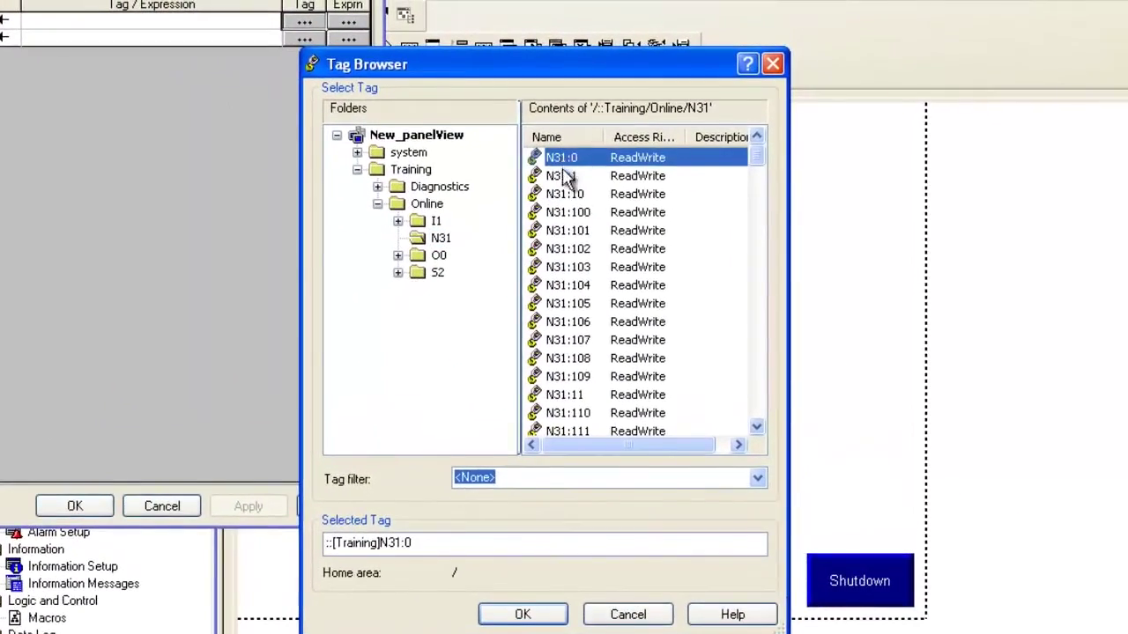
left_click(551, 541)
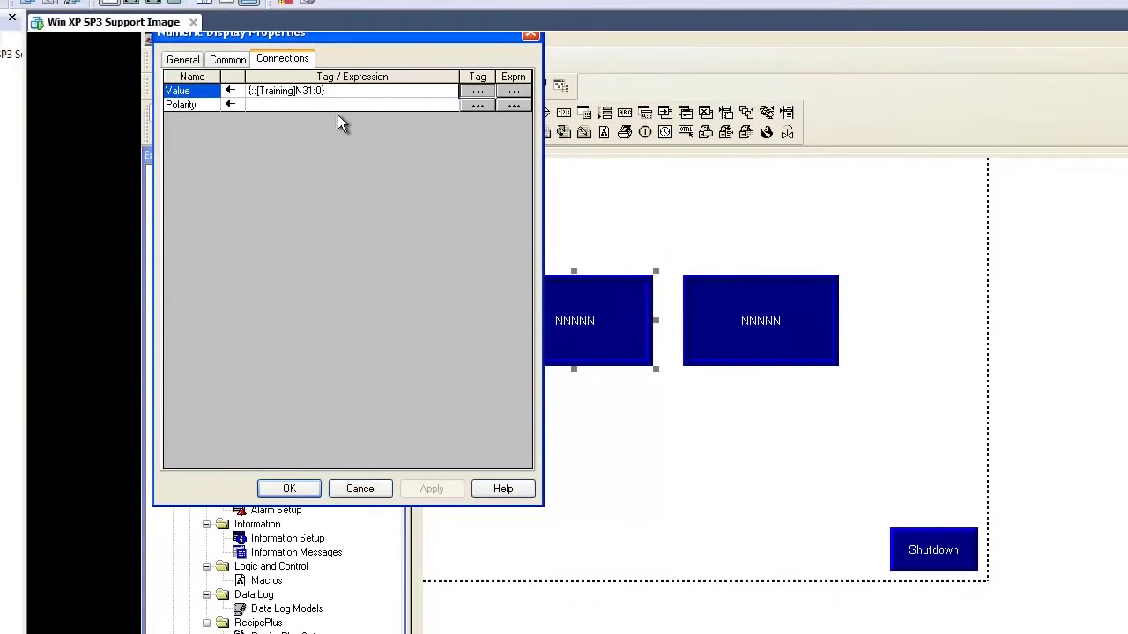
Close the first display's properties and tie the second display's Value to ::[Training]N31:128
left_click(290, 489)
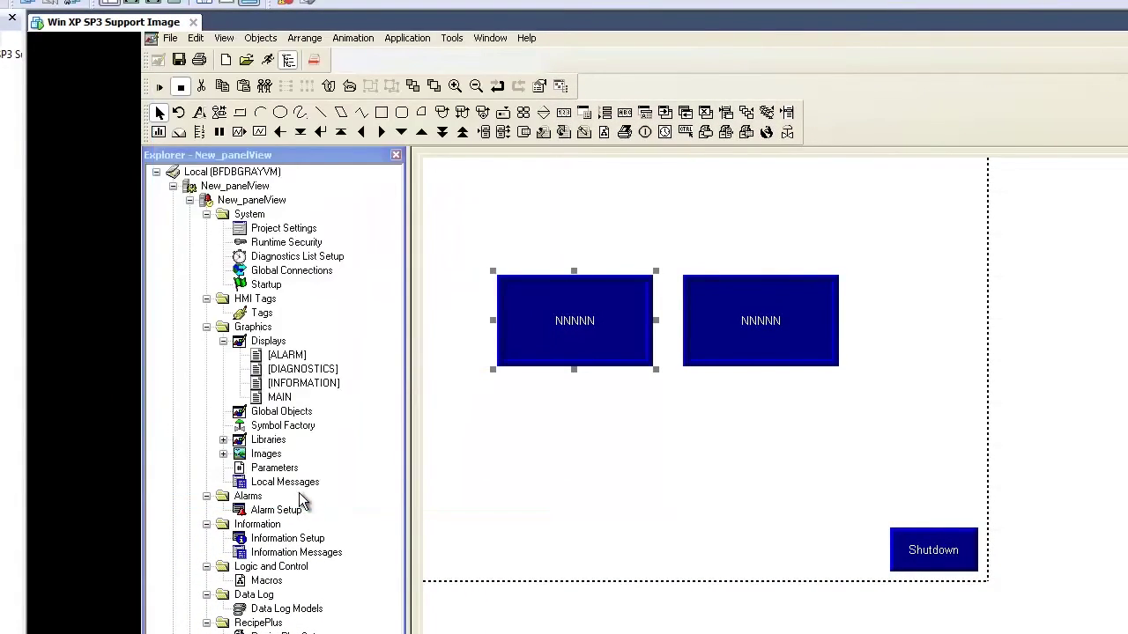
right_click(762, 311)
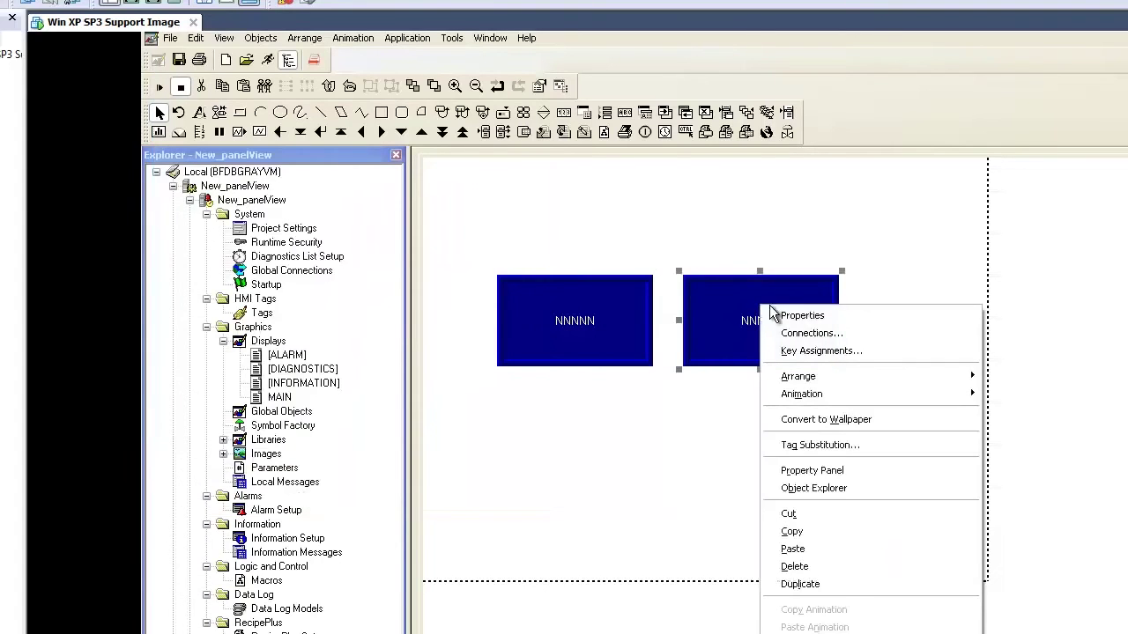
left_click(791, 316)
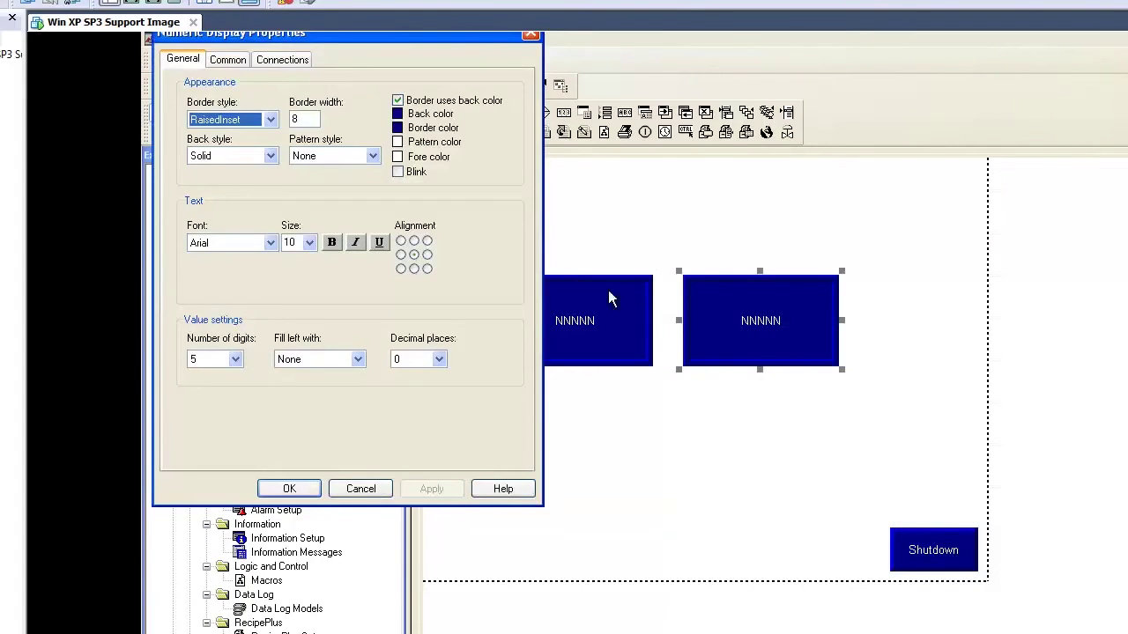
left_click(300, 62)
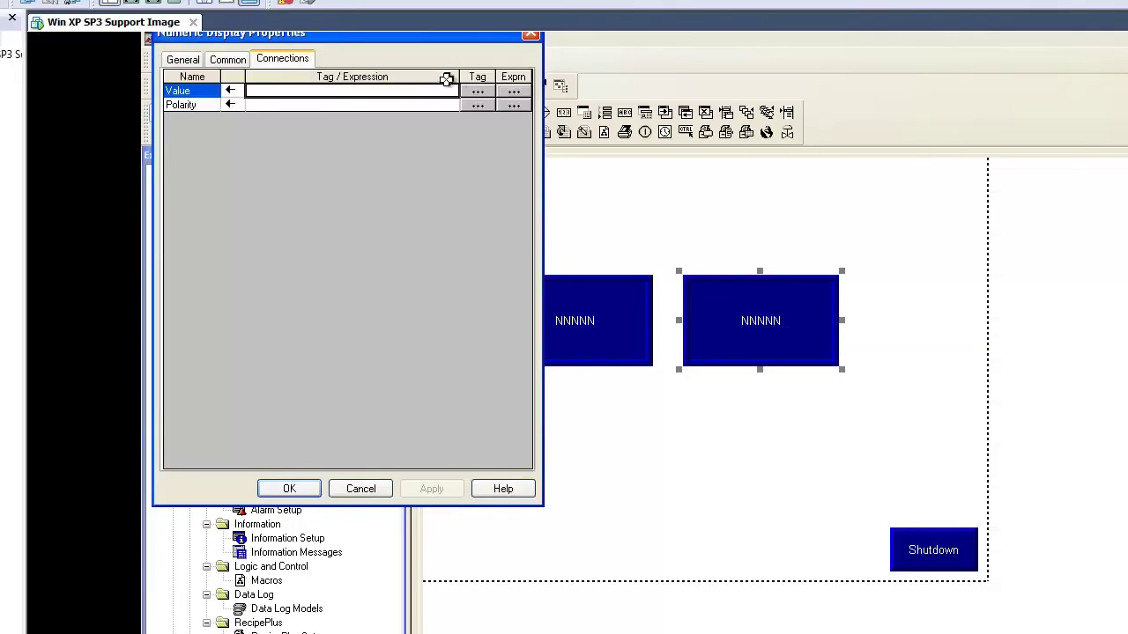
left_click(478, 92)
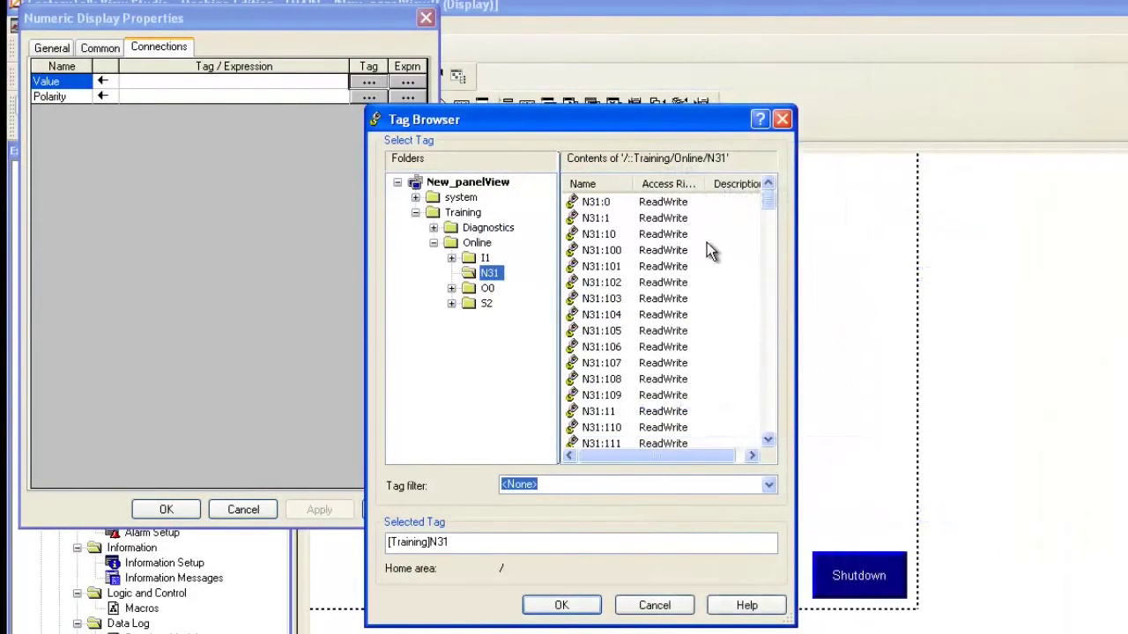
left_click_drag(770, 205, 771, 243)
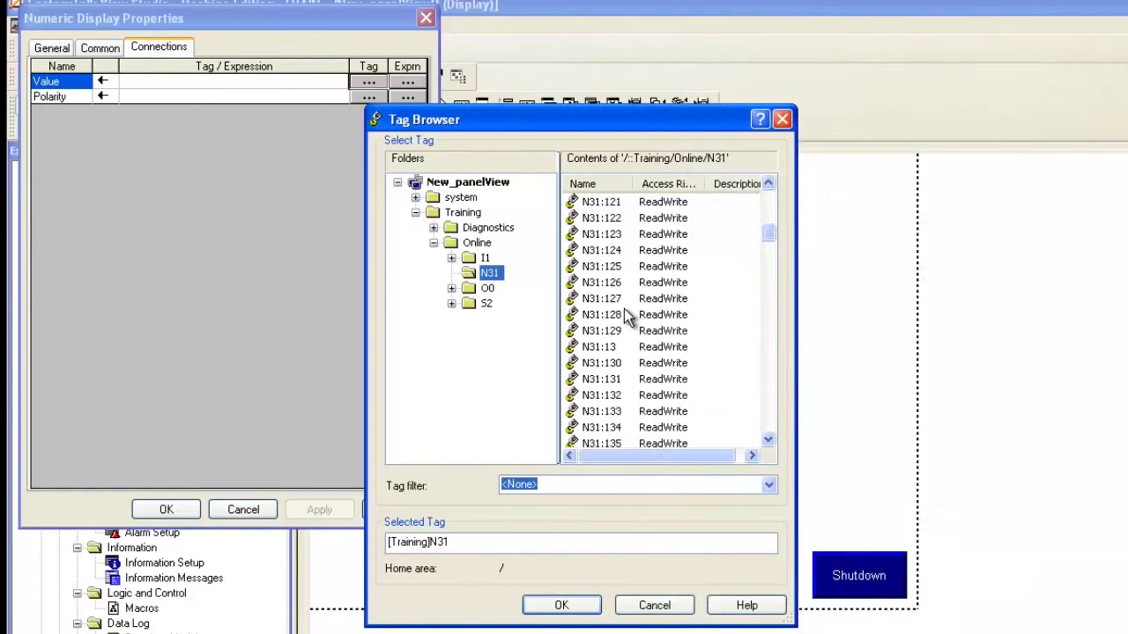
left_click(608, 316)
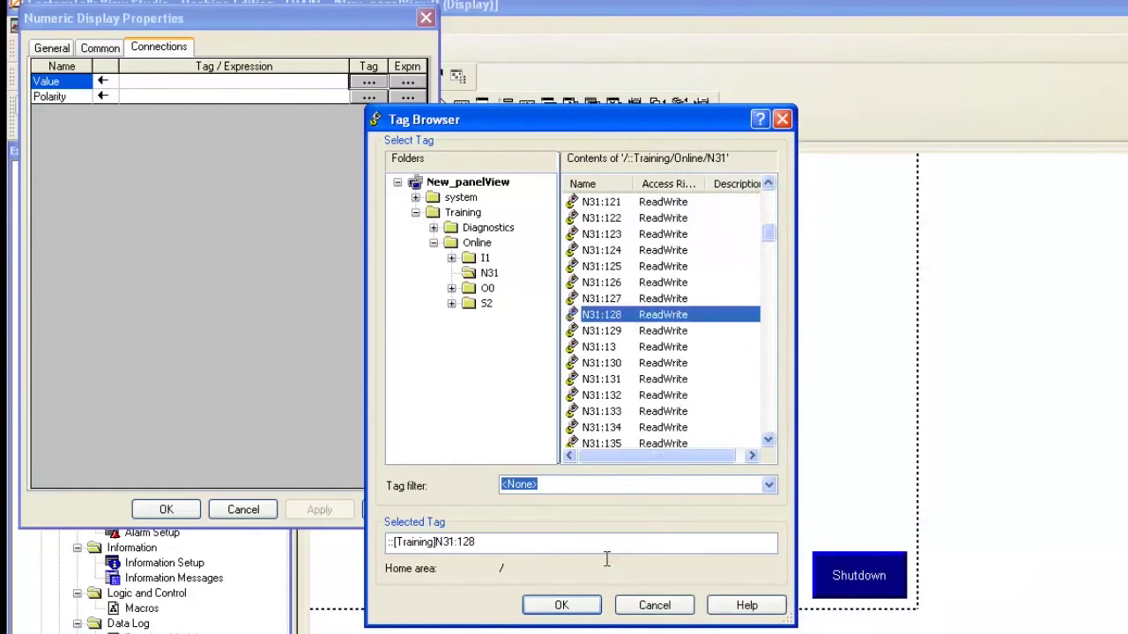
left_click(562, 606)
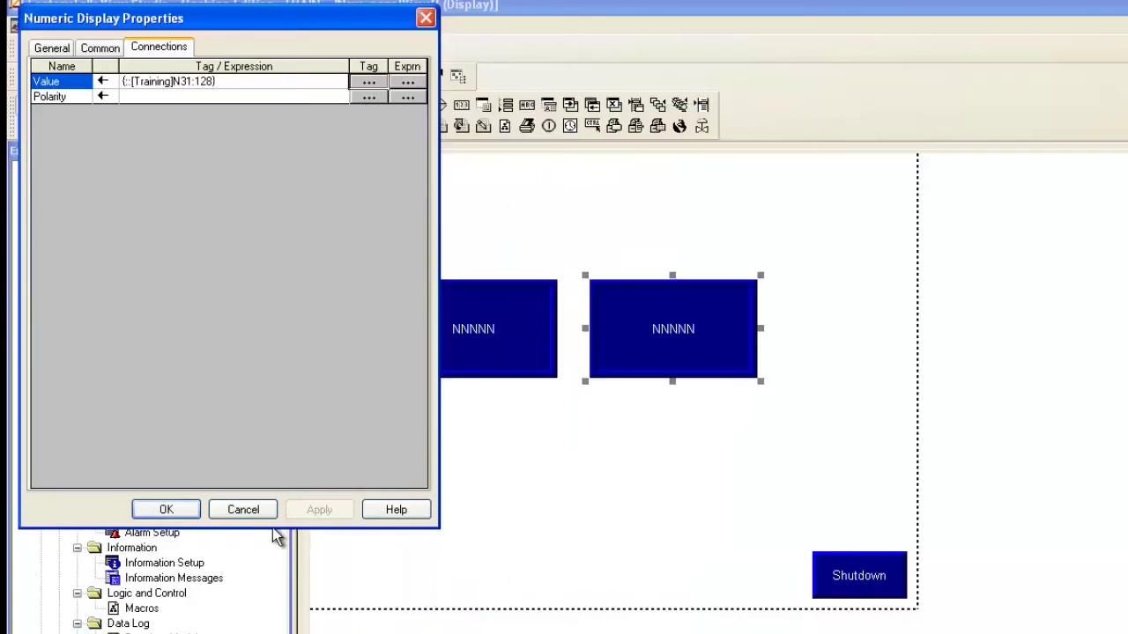
left_click(186, 511)
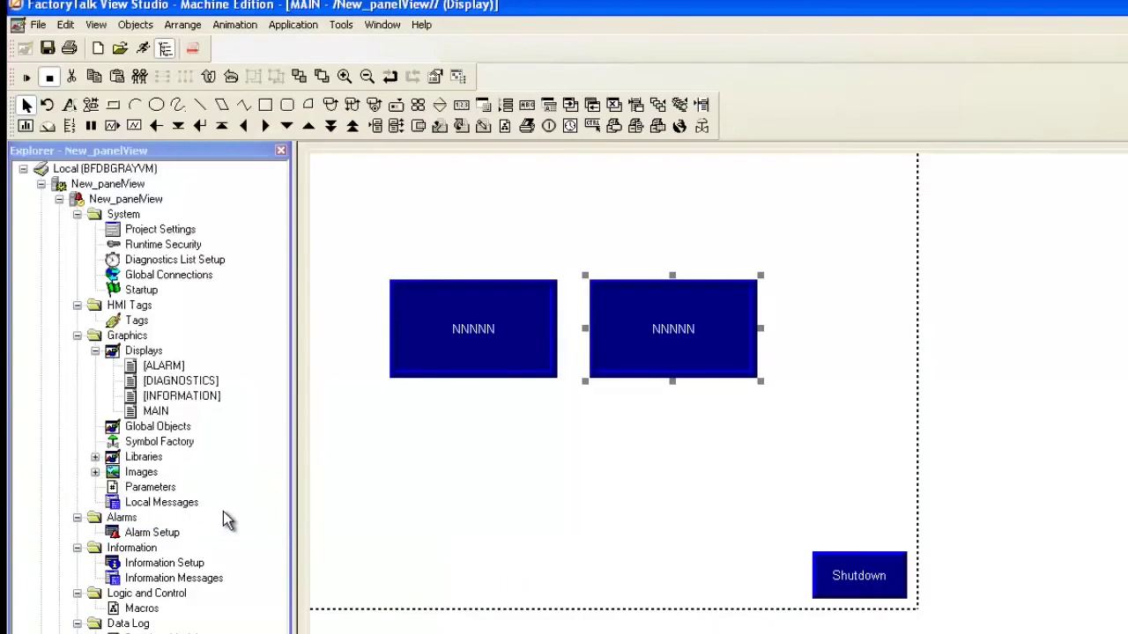
Run the display in test mode and set N31:128 to 5 in RSLogix 5's N31 table
left_click(26, 78)
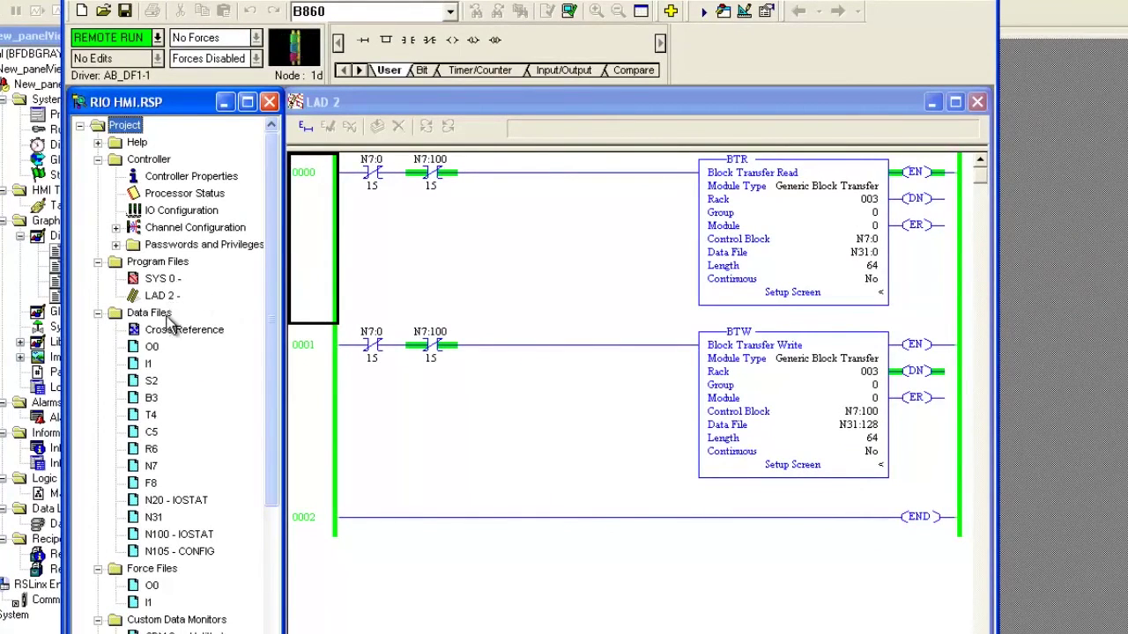
left_click(155, 518)
double_click(155, 518)
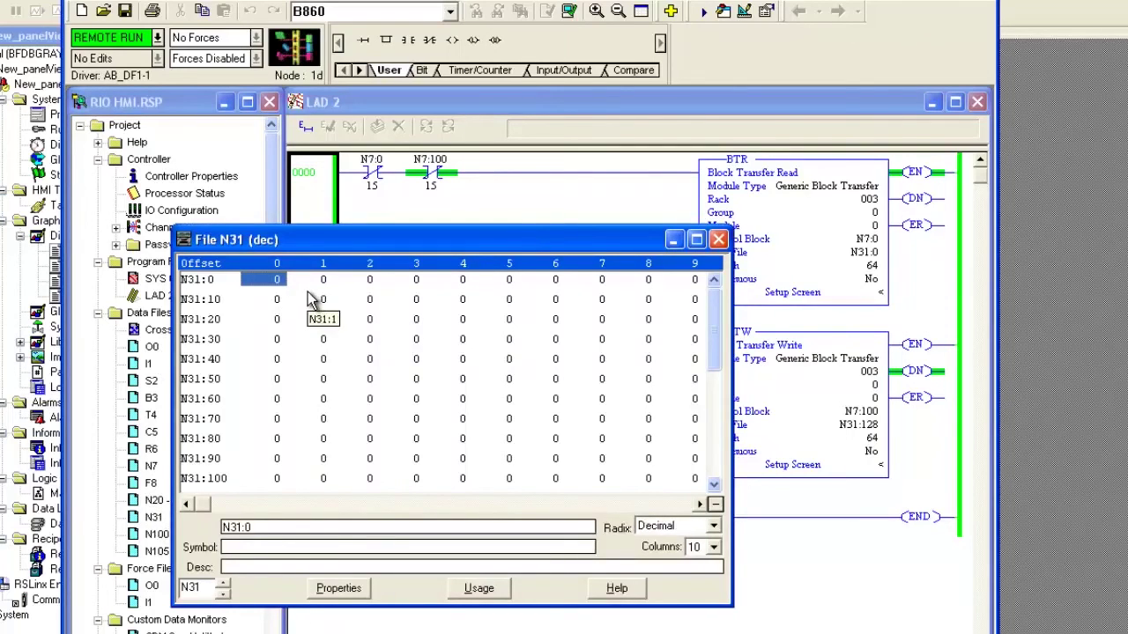
scroll(310, 300, "down", 3)
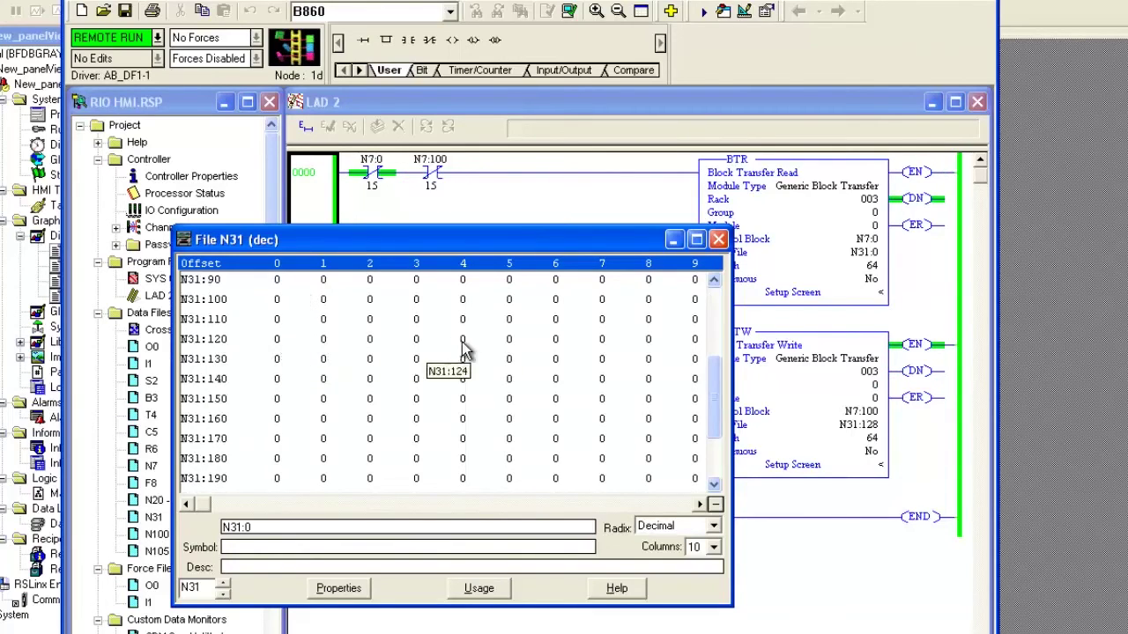
left_click(649, 341)
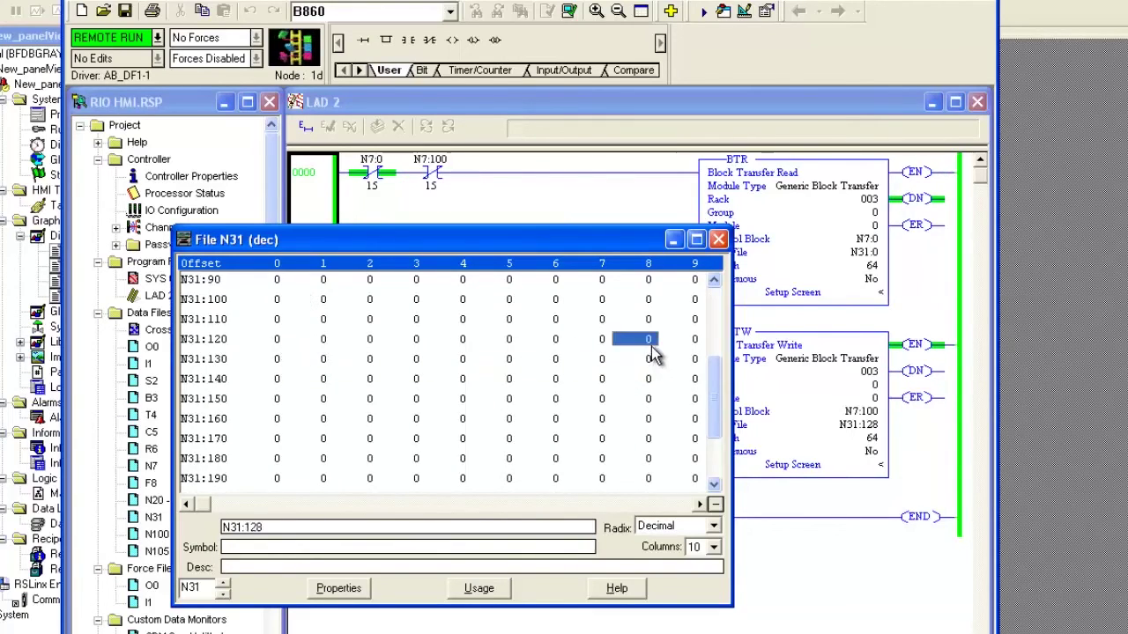
type("5")
key("Return")
left_click(652, 357)
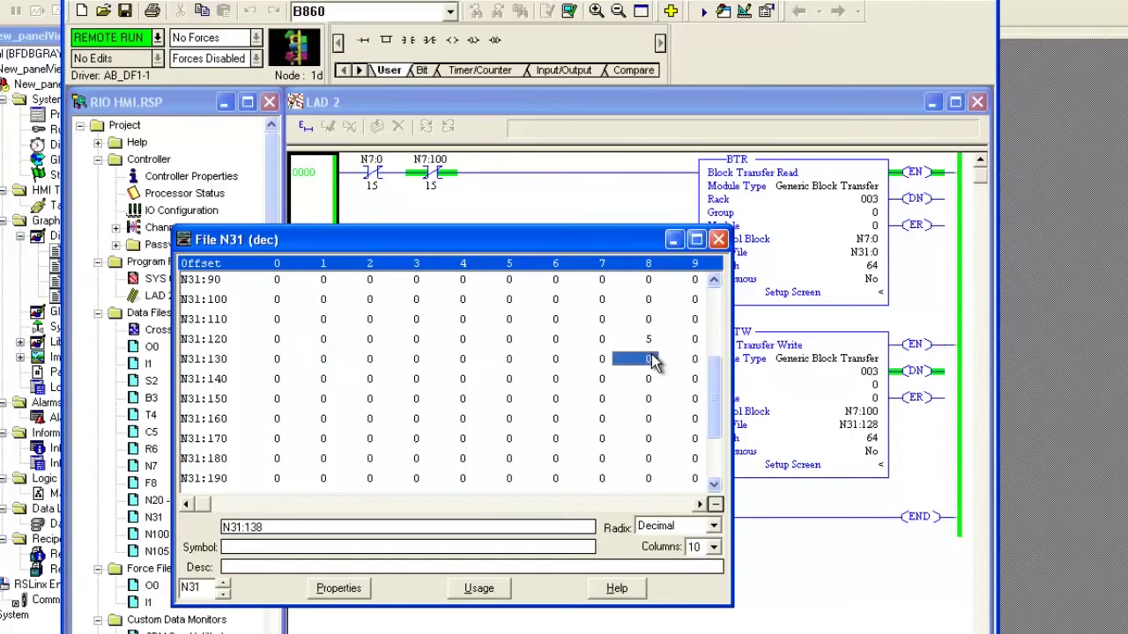
Check the HMI shows 5, then return and reset N31:128 to 0
key("alt+Tab")
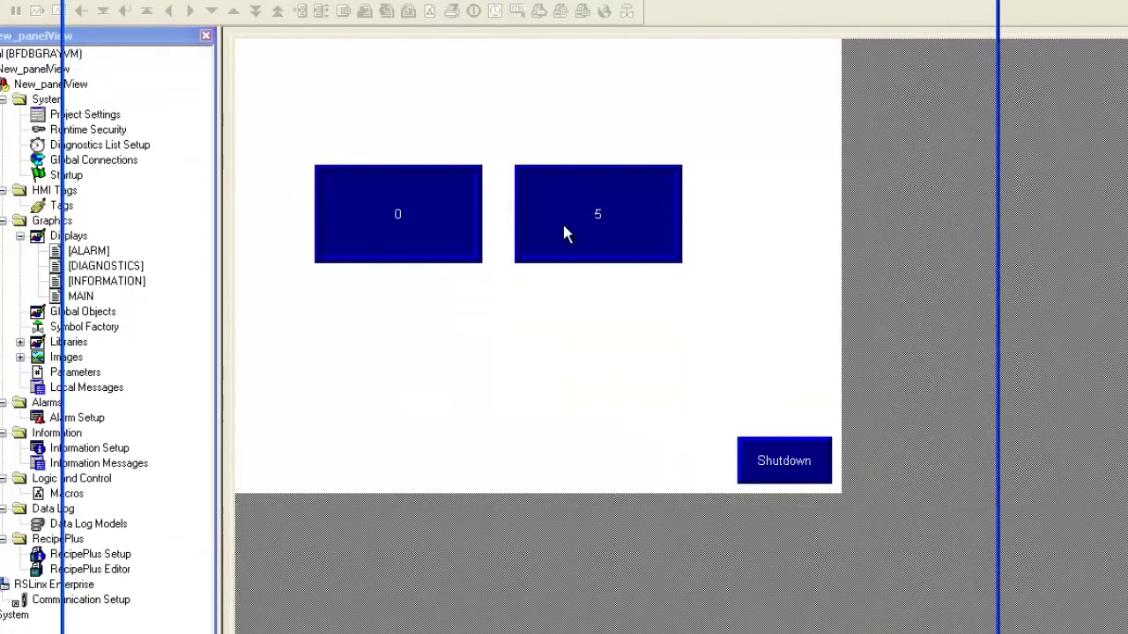
key("alt+Tab")
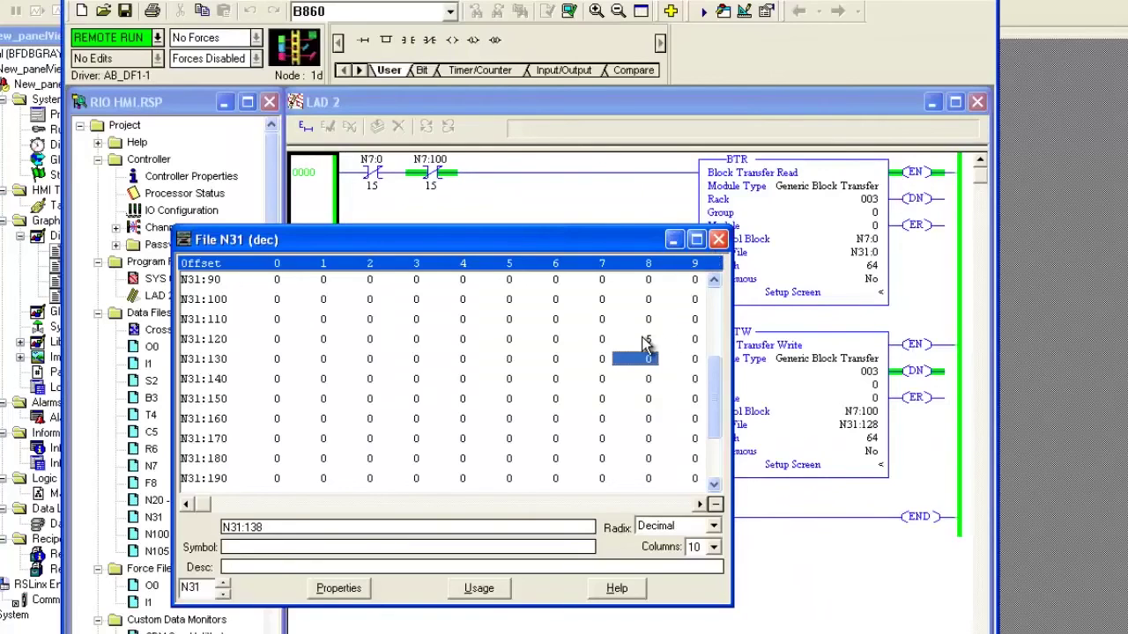
left_click(648, 339)
type("0")
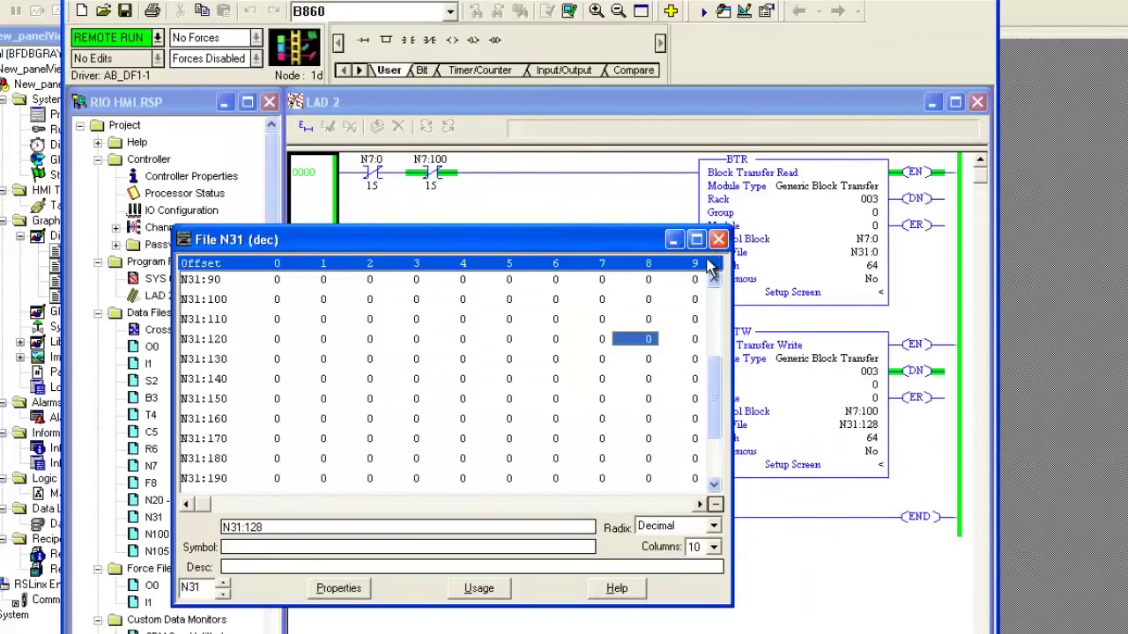